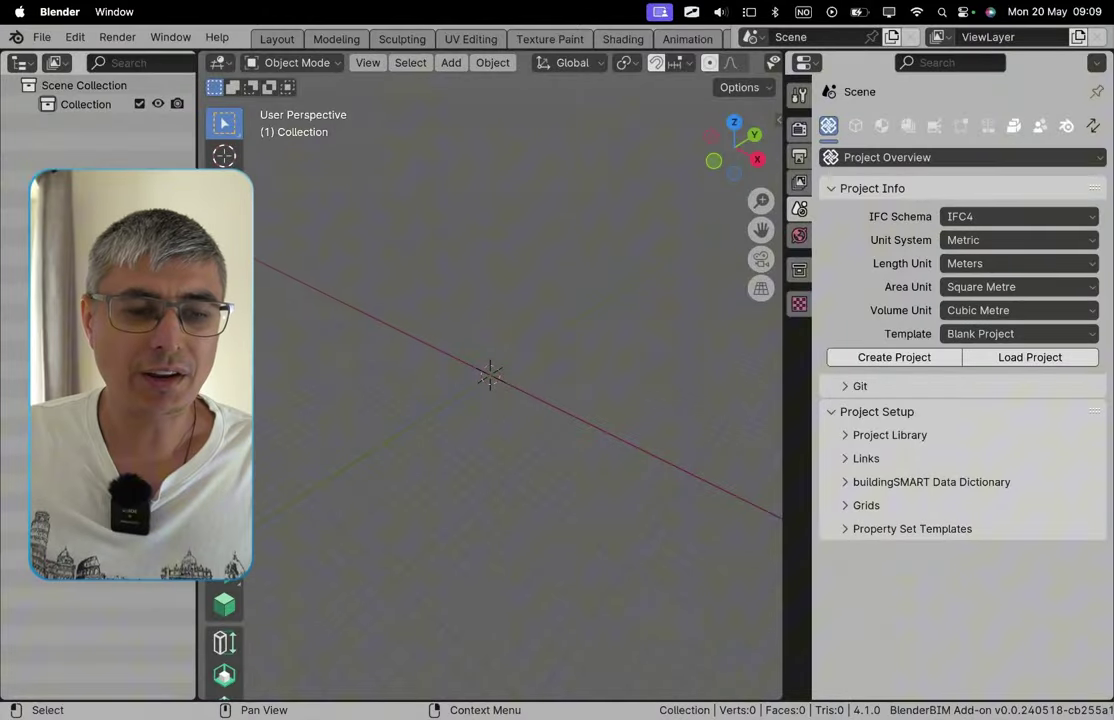
# Under Project Setup > Links, link the ARK, RIB and RIE .ifc files together
pyautogui.moveTo(197, 300); pyautogui.dragTo(210, 300)
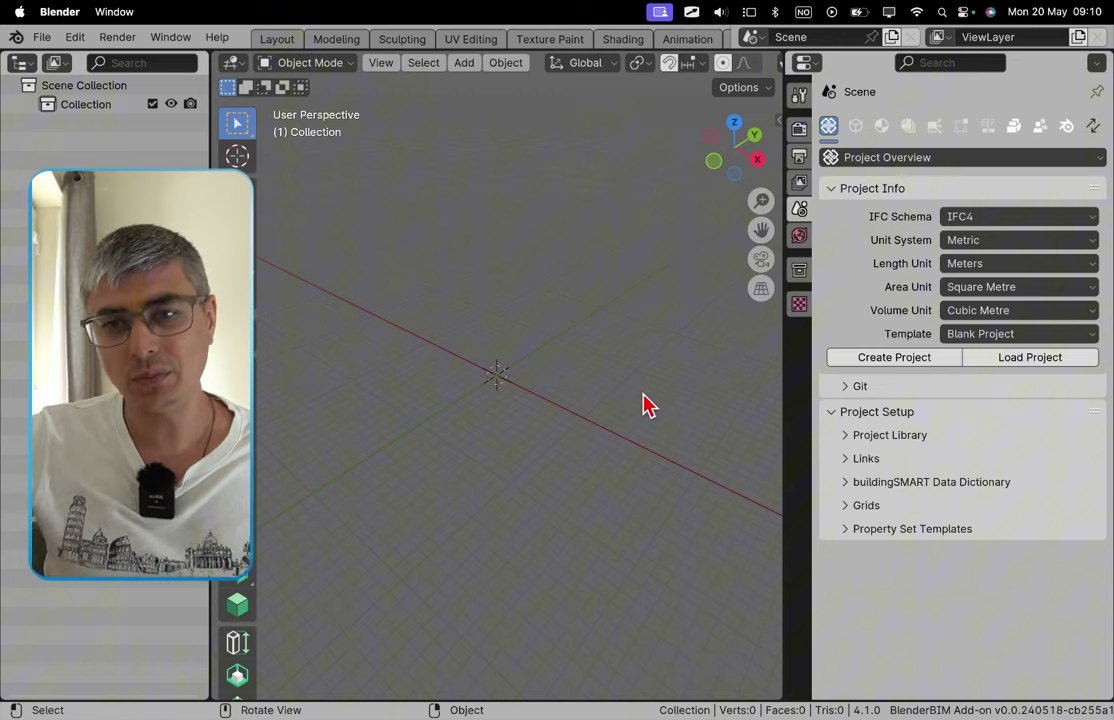
pyautogui.click(873, 459)
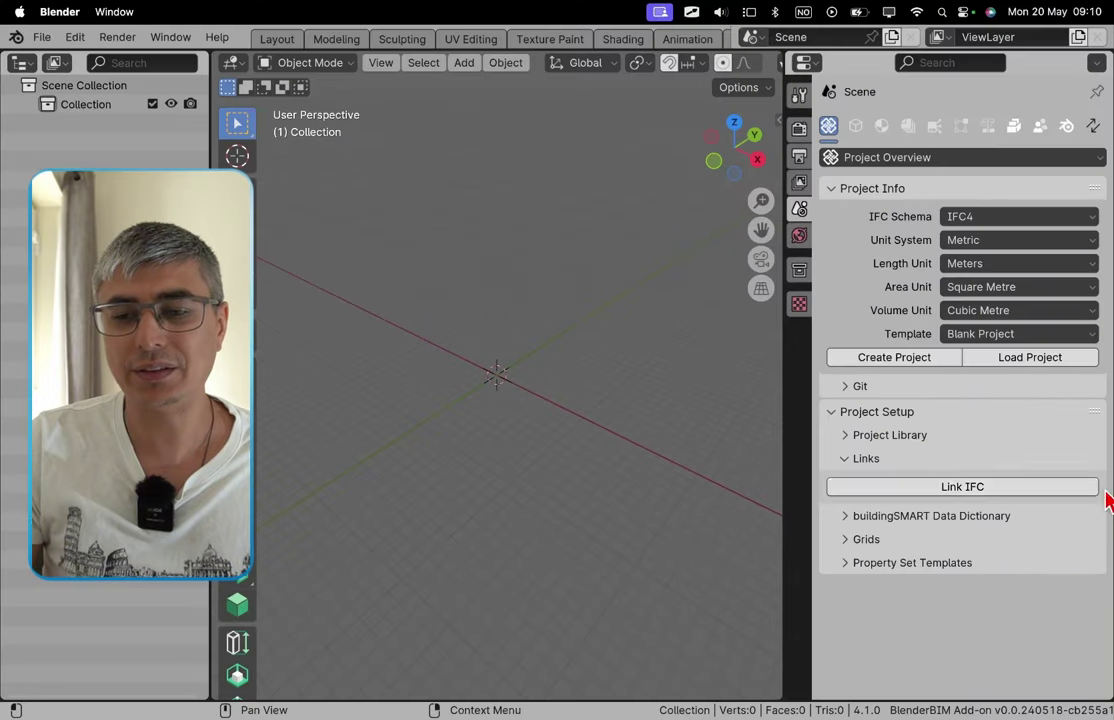
pyautogui.click(1087, 489)
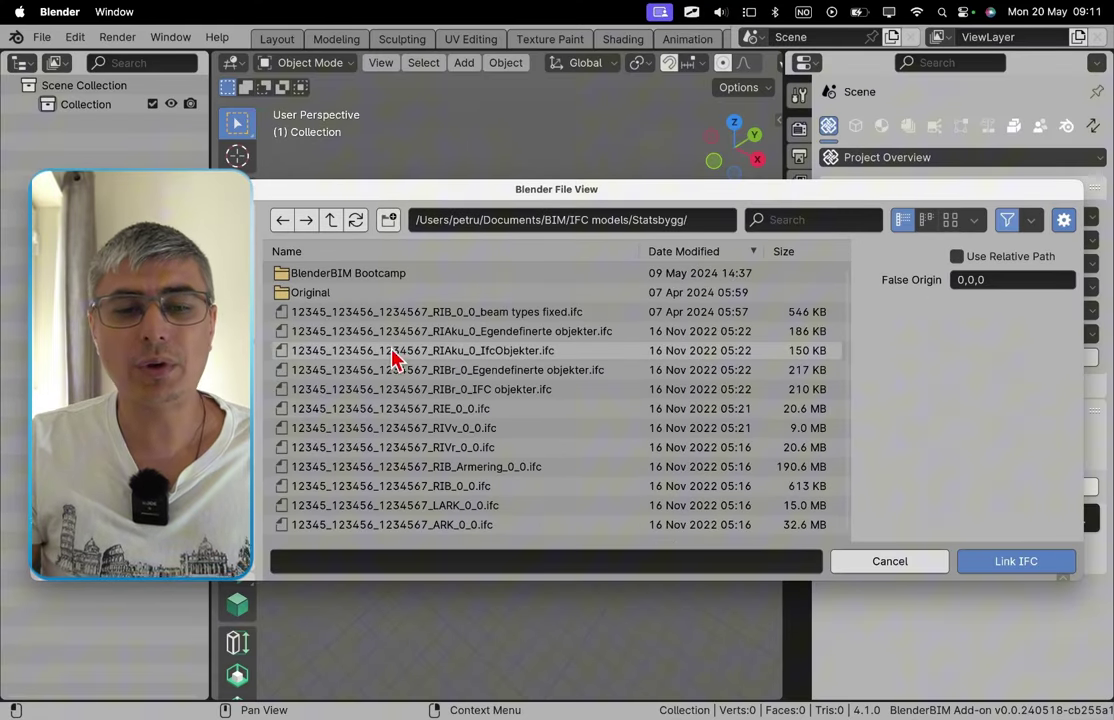
pyautogui.click(490, 527)
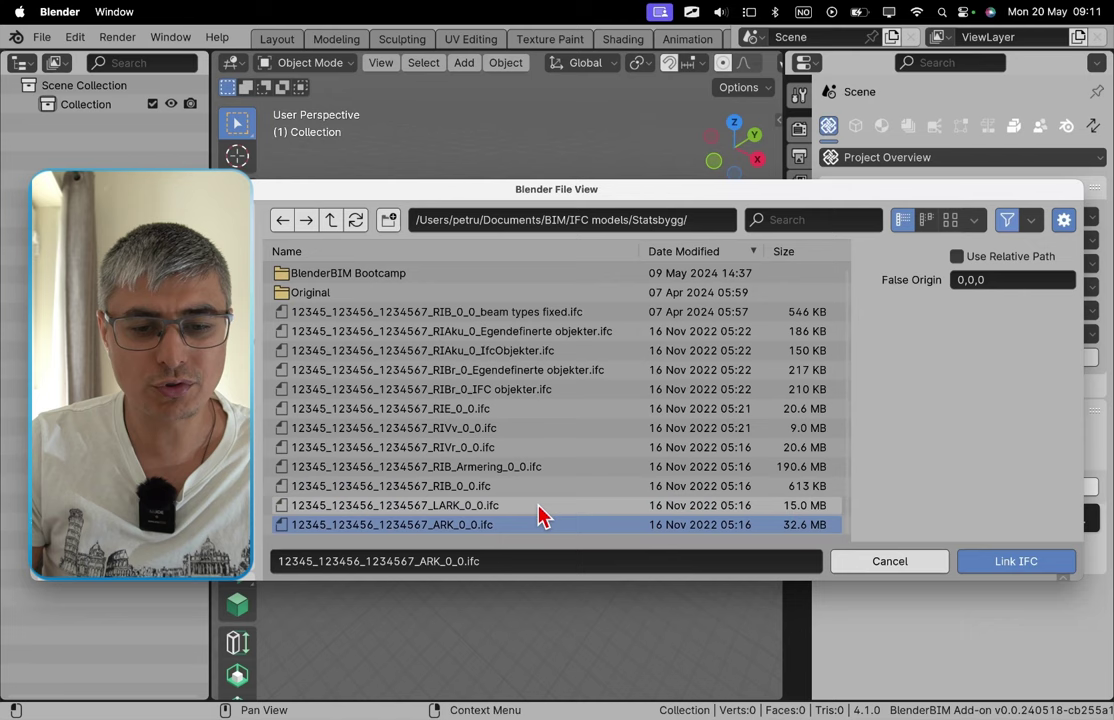
pyautogui.keyDown('shift'); pyautogui.click(505, 490); pyautogui.keyUp('shift')
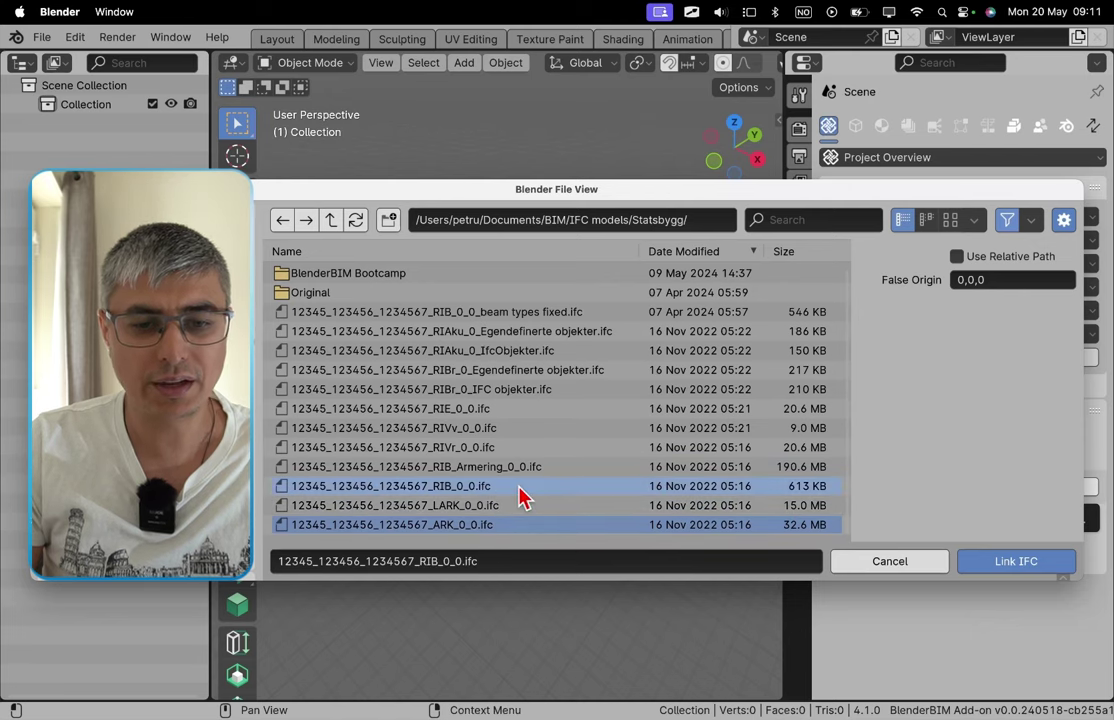
pyautogui.keyDown('shift'); pyautogui.click(520, 410); pyautogui.keyUp('shift')
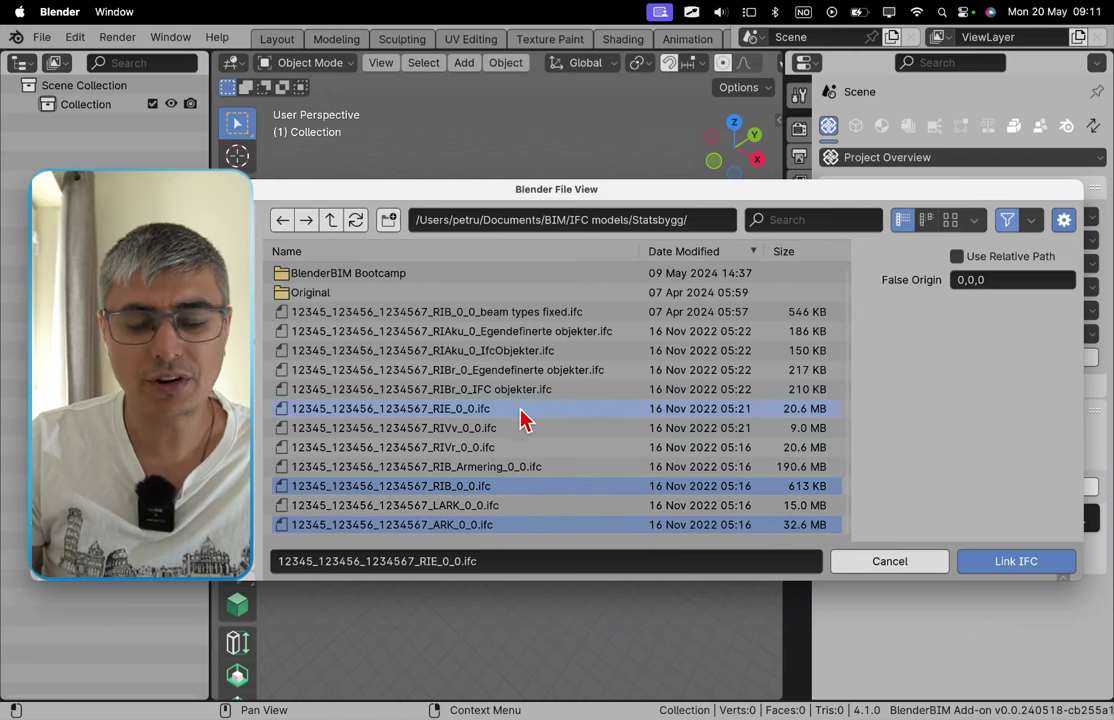
pyautogui.click(1056, 574)
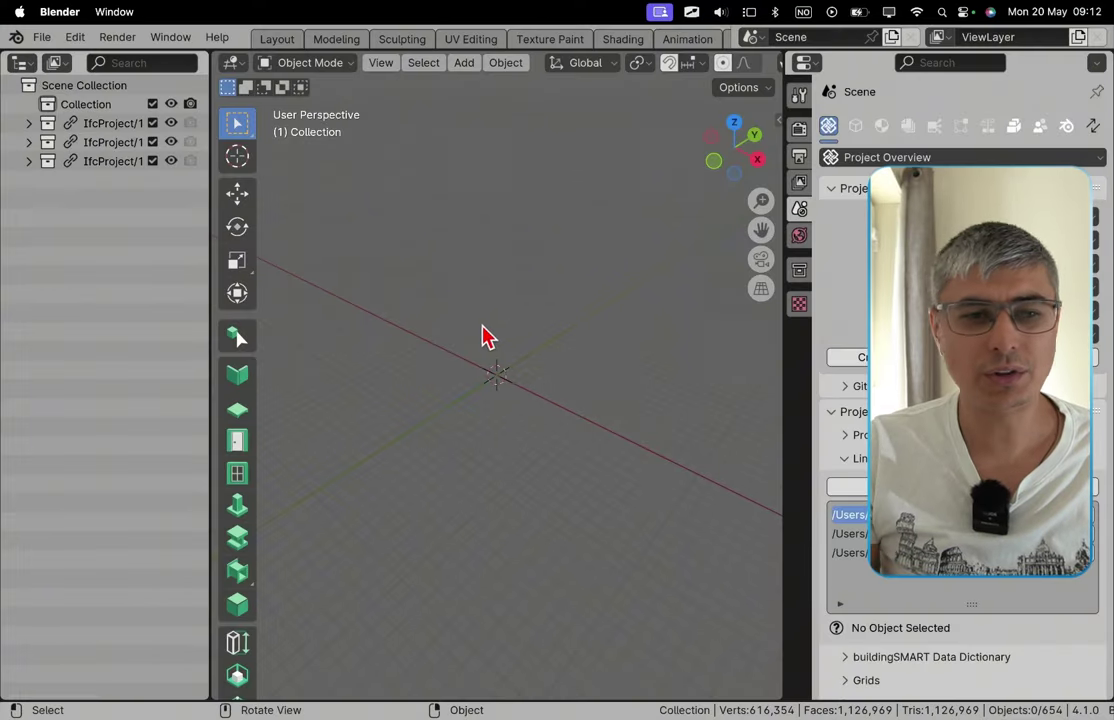
# Widen the Outliner, expand the RIB project and frame the IfcColumn/ASA.002 column
pyautogui.moveTo(208, 169); pyautogui.dragTo(401, 172)
pyautogui.click(28, 142)
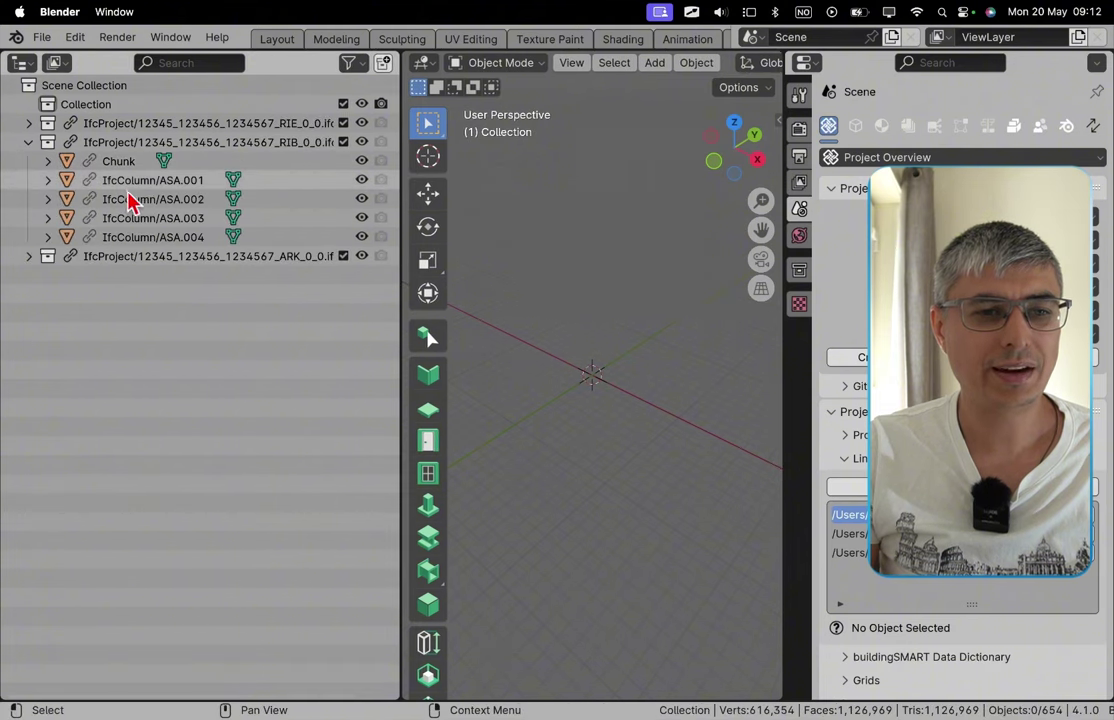
pyautogui.click(145, 201)
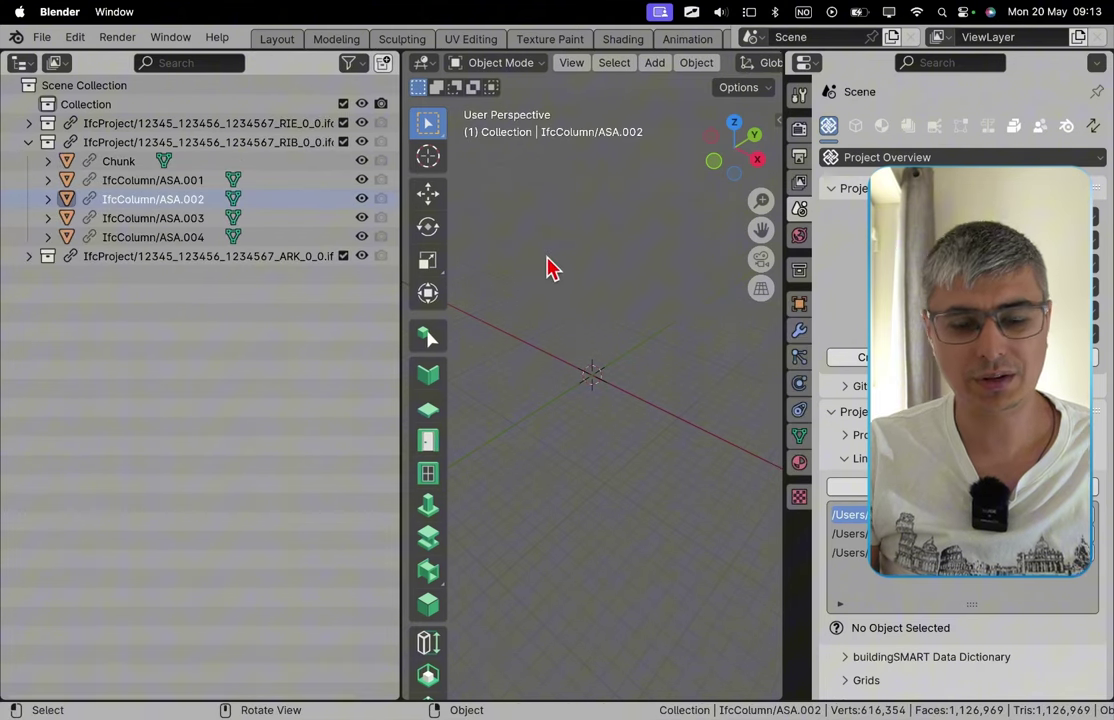
pyautogui.click(571, 63)
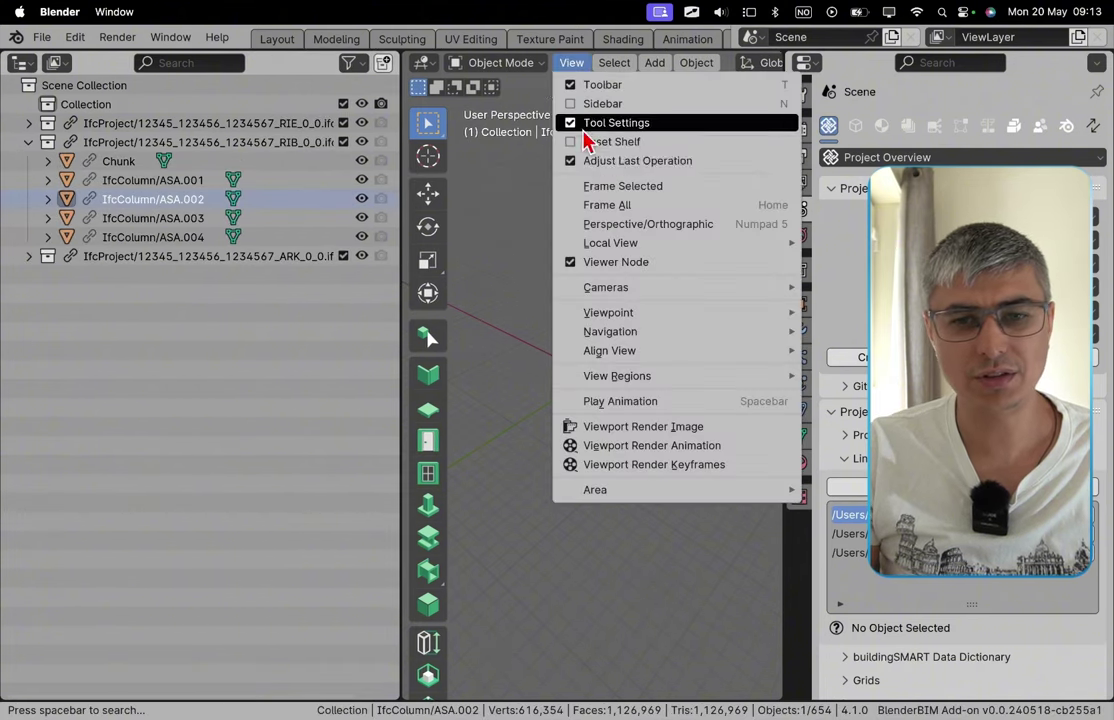
pyautogui.click(614, 188)
pyautogui.scroll(-8, 606, 345)
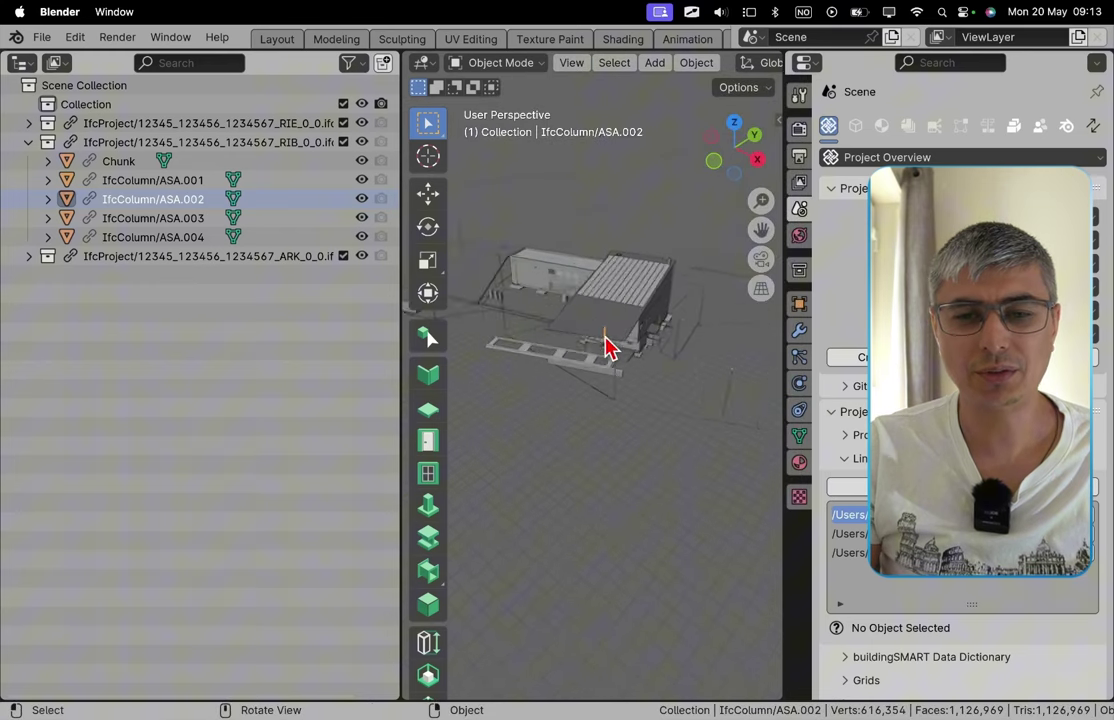
# Narrow the Outliner and orbit the site, selecting the columns and the small building
pyautogui.moveTo(604, 343); pyautogui.dragTo(552, 356, button='middle')
pyautogui.click(572, 428)
pyautogui.moveTo(402, 338); pyautogui.dragTo(174, 336)
pyautogui.moveTo(333, 355); pyautogui.dragTo(563, 390, button='middle')
pyautogui.scroll(3, 563, 390)
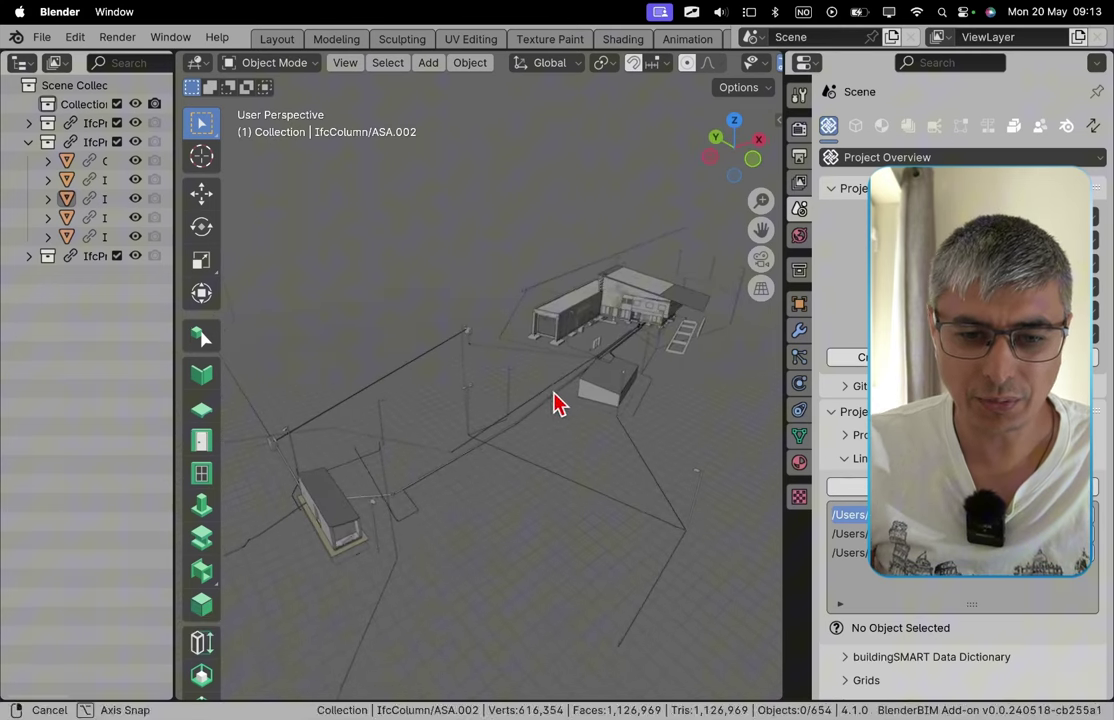
pyautogui.click(386, 438)
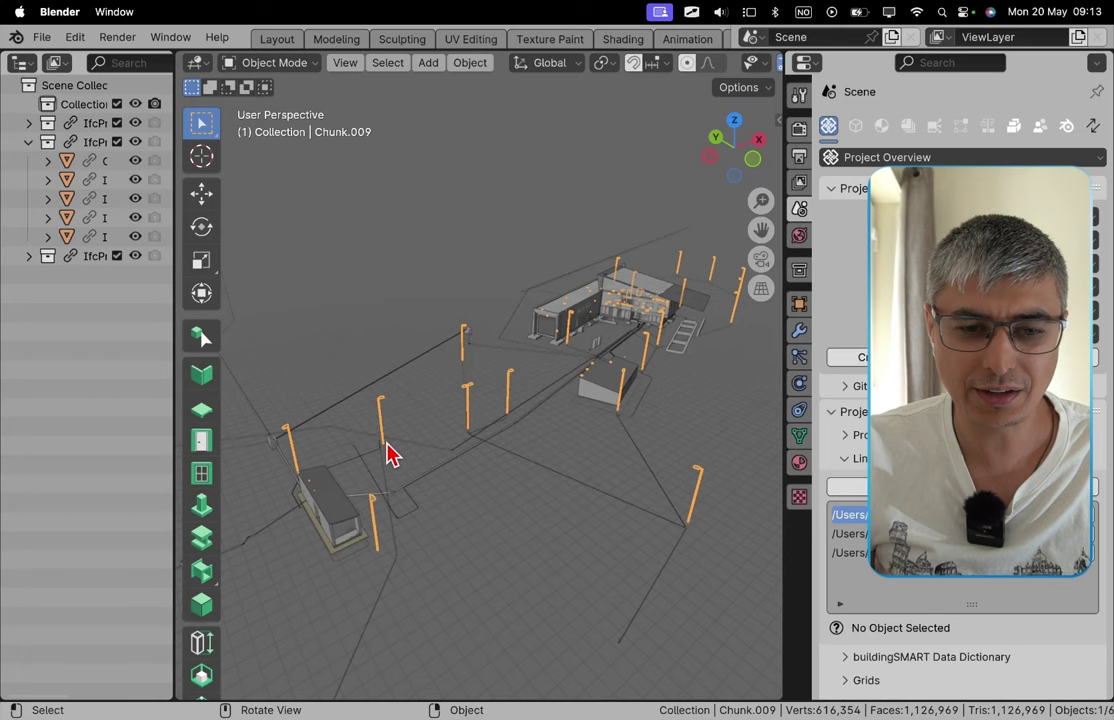
pyautogui.click(338, 503)
pyautogui.scroll(3, 622, 316)
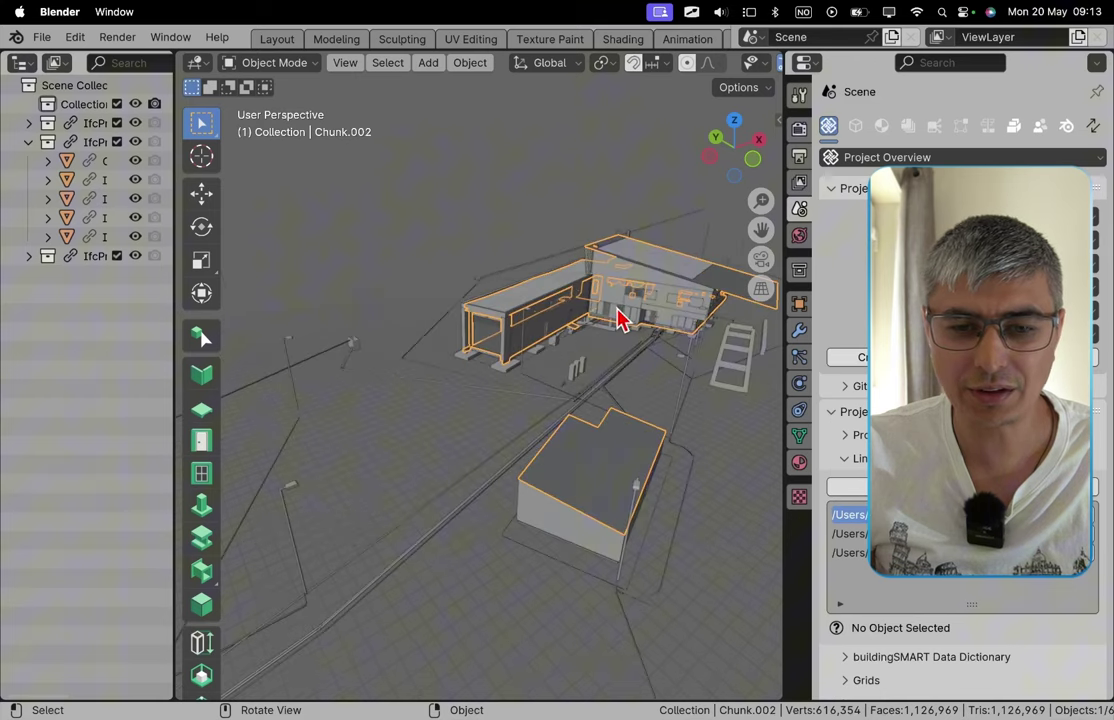
pyautogui.moveTo(622, 316); pyautogui.dragTo(567, 378, button='middle')
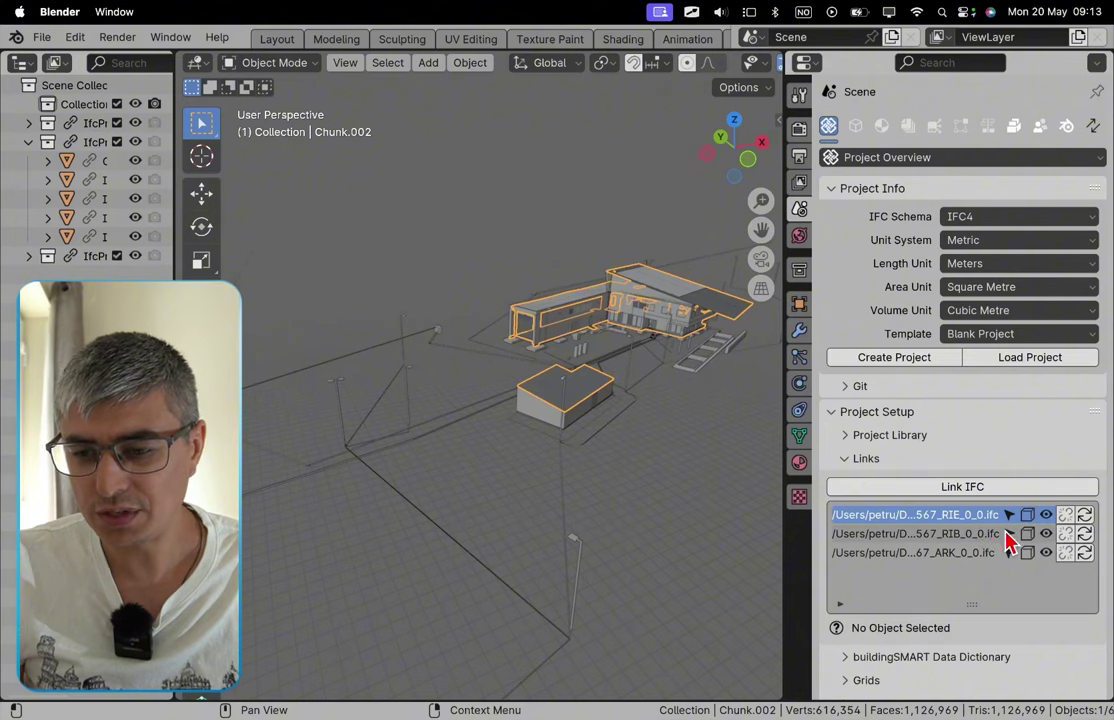
# Widen the Properties editor and hide the linked RIE and ARK models
pyautogui.moveTo(783, 510); pyautogui.dragTo(715, 505)
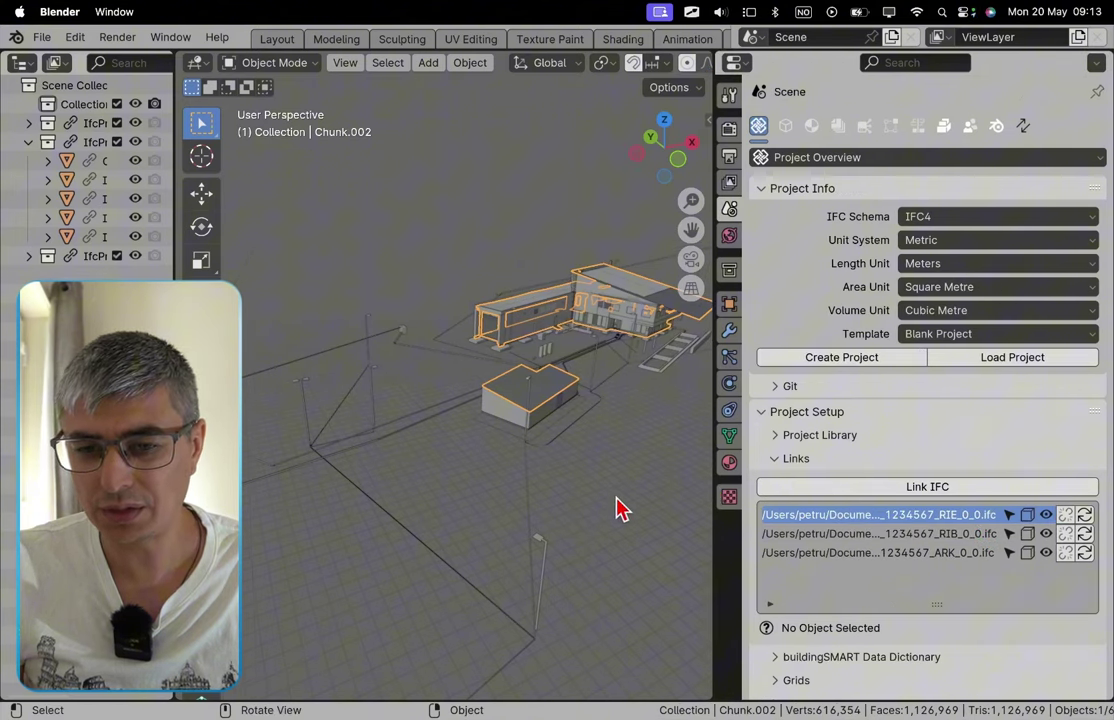
pyautogui.moveTo(619, 509); pyautogui.dragTo(664, 473, button='middle')
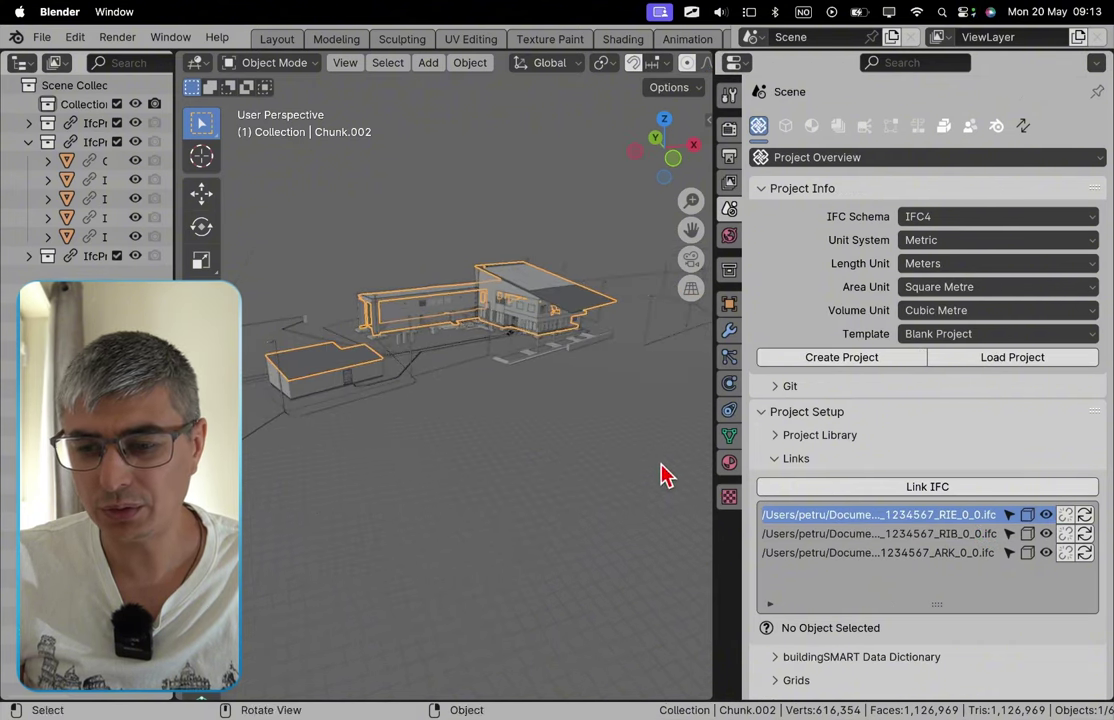
pyautogui.click(1046, 516)
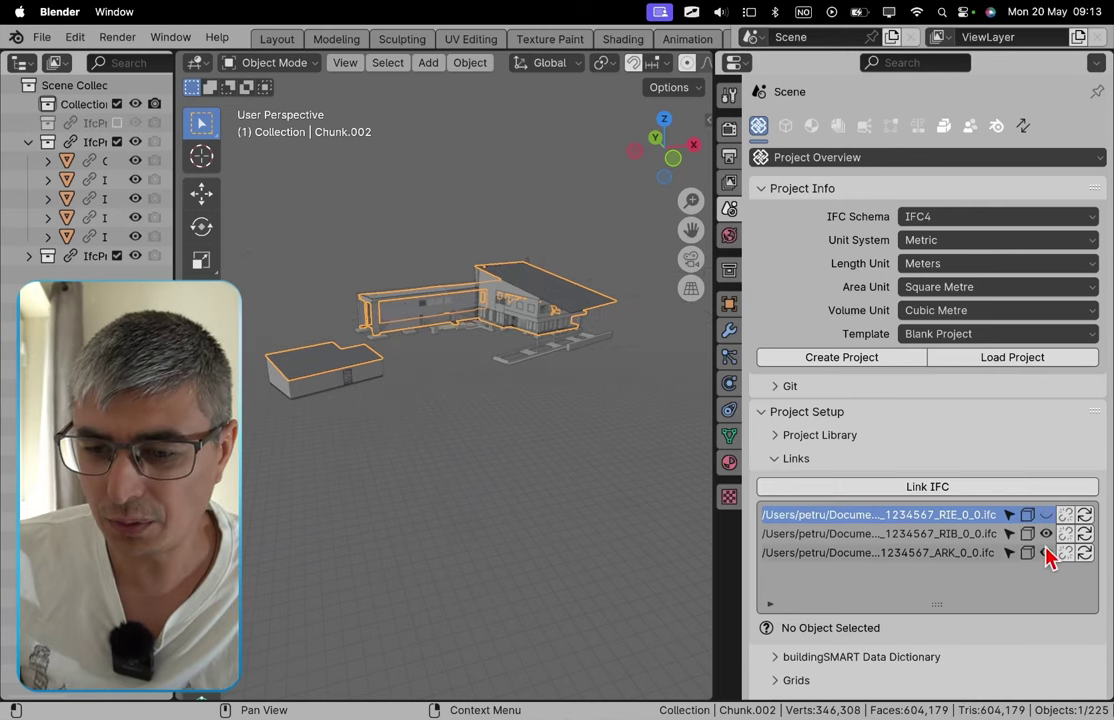
pyautogui.click(1046, 553)
# Inspect the remaining RIB structure, selecting its Chunk object and checking its transform sidebar
pyautogui.moveTo(480, 505); pyautogui.dragTo(465, 415, button='middle')
pyautogui.scroll(5, 505, 311)
pyautogui.click(450, 338)
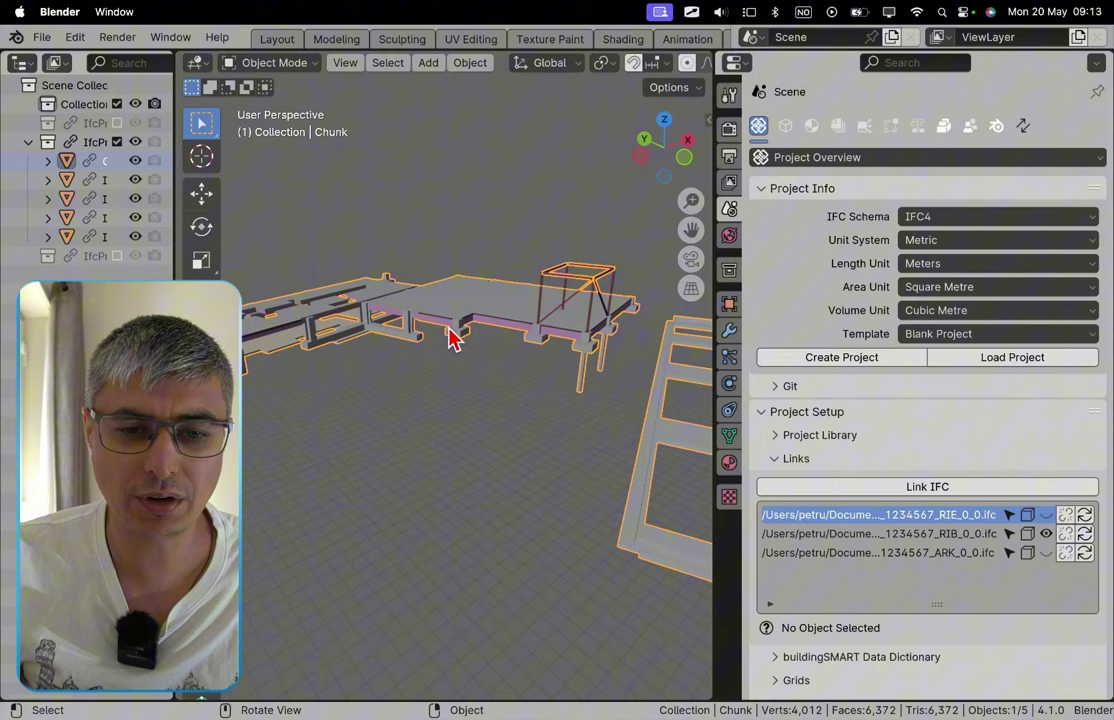
pyautogui.moveTo(450, 338); pyautogui.dragTo(565, 356, button='middle')
pyautogui.press('n')
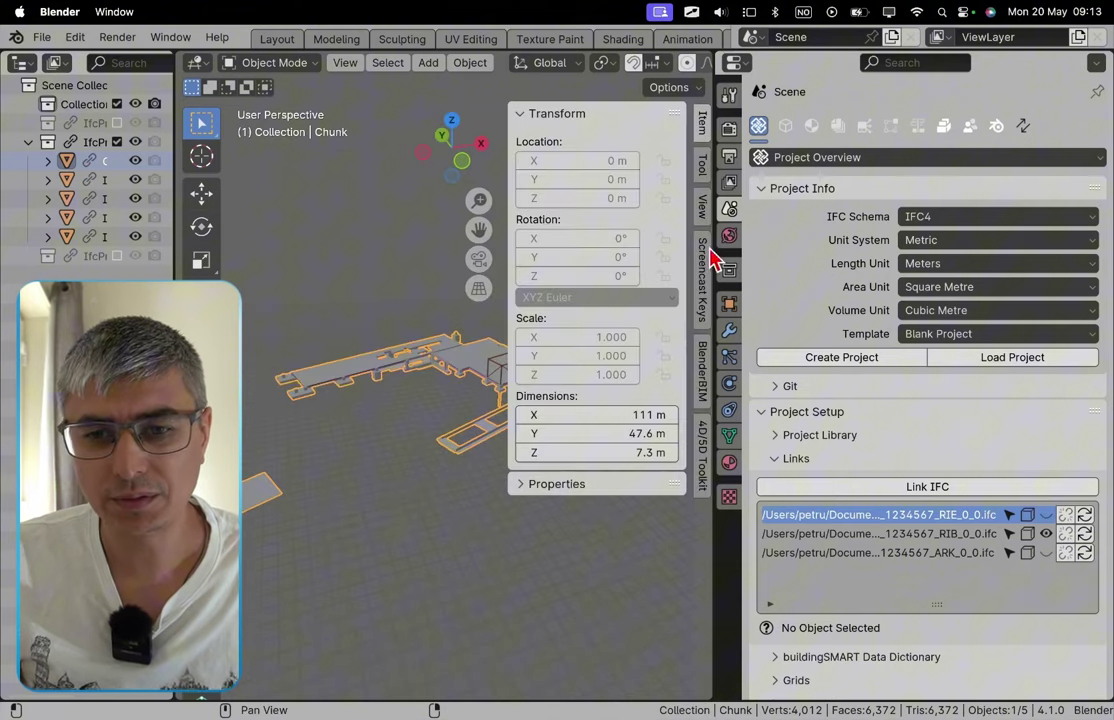
pyautogui.click(703, 280)
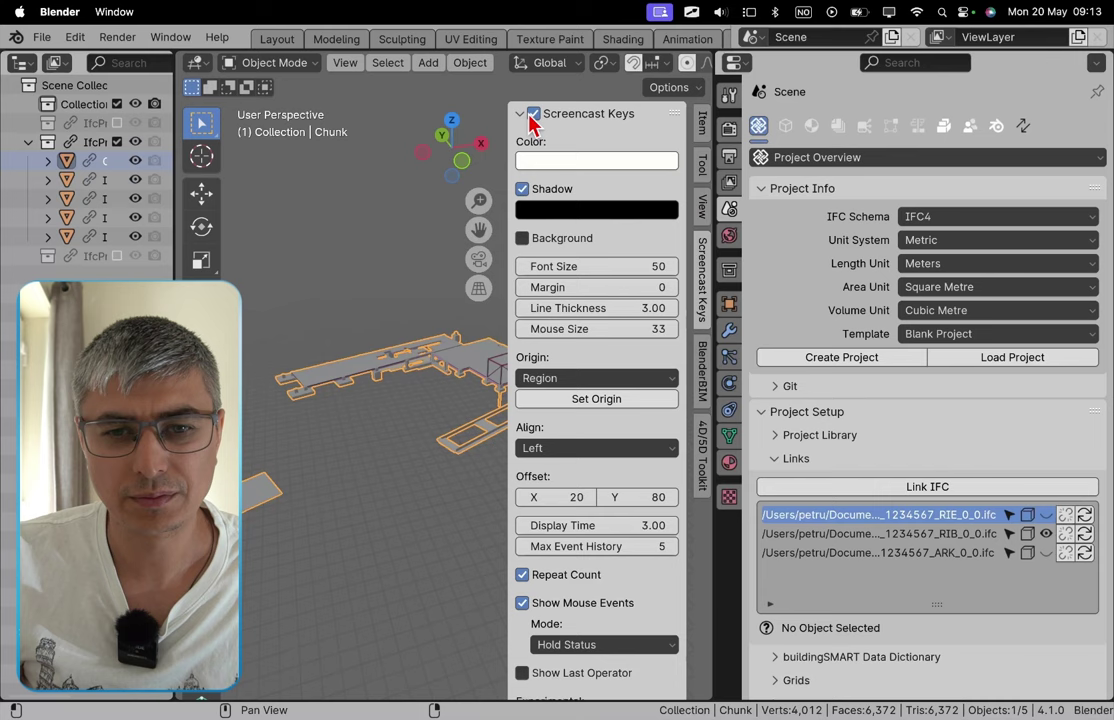
pyautogui.press('n')
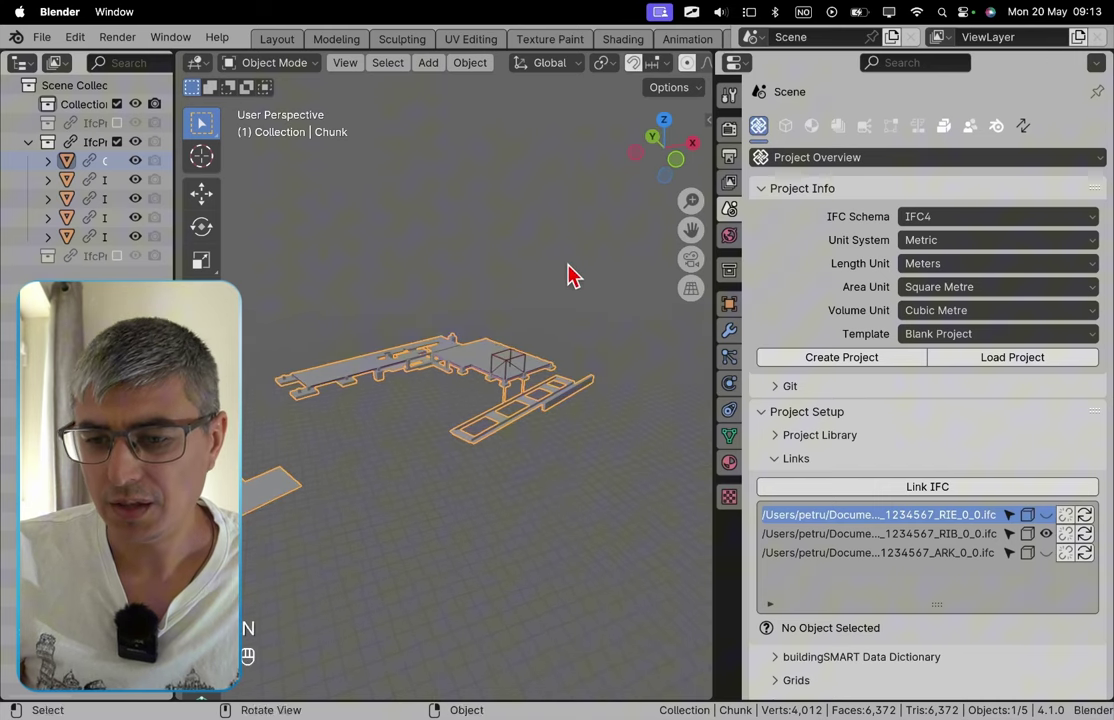
# Swap RIB for ARK to view the building, then hide ARK and show RIE
pyautogui.click(1046, 533)
pyautogui.click(1046, 552)
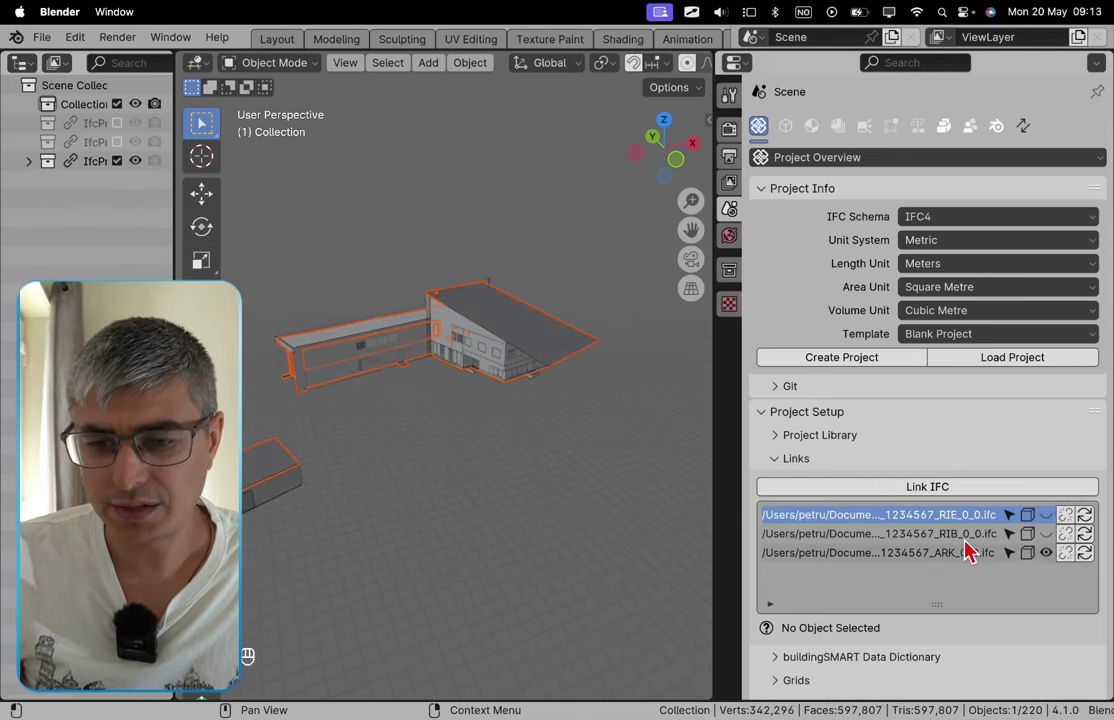
pyautogui.scroll(-3, 550, 420)
pyautogui.moveTo(548, 420); pyautogui.dragTo(450, 413, button='middle')
pyautogui.scroll(2, 567, 400)
pyautogui.moveTo(567, 400); pyautogui.dragTo(540, 378, button='middle')
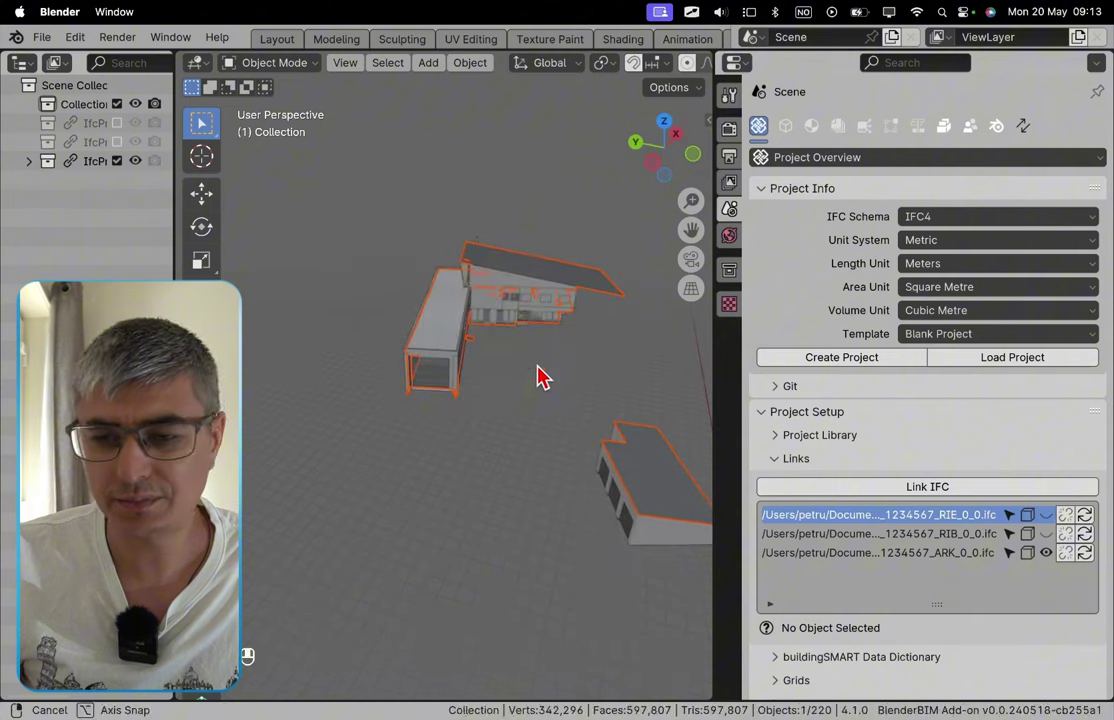
pyautogui.click(1047, 553)
pyautogui.click(1046, 518)
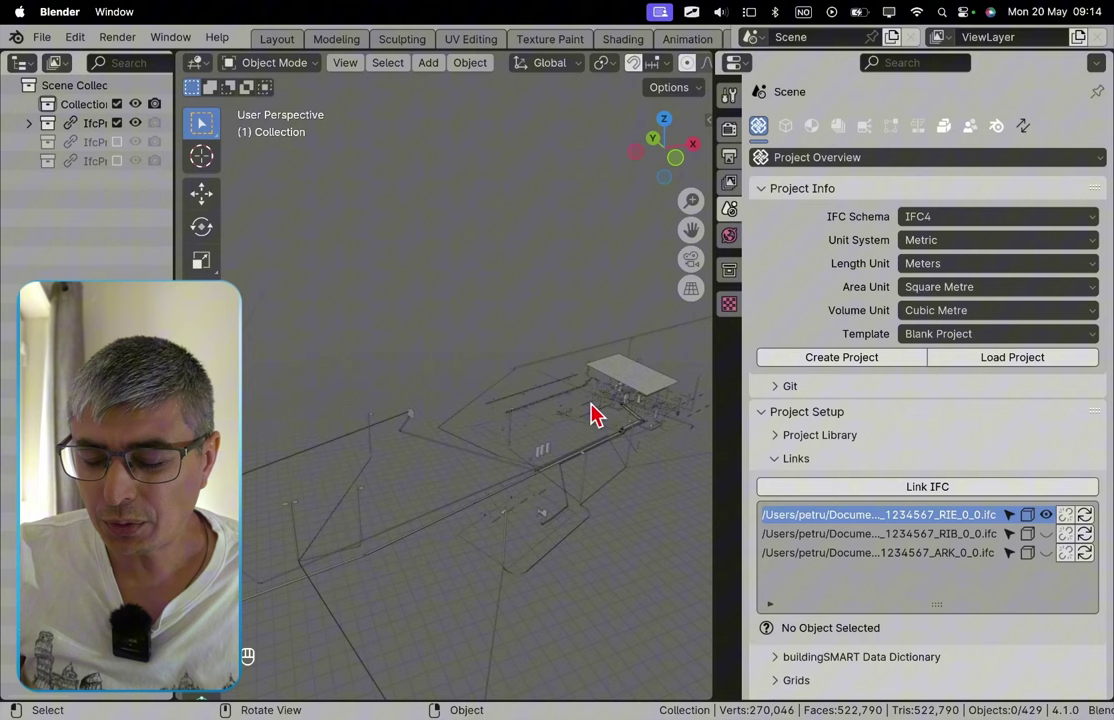
# Show the RIB and ARK links, hide RIE, and deselect everything
pyautogui.click(1045, 515)
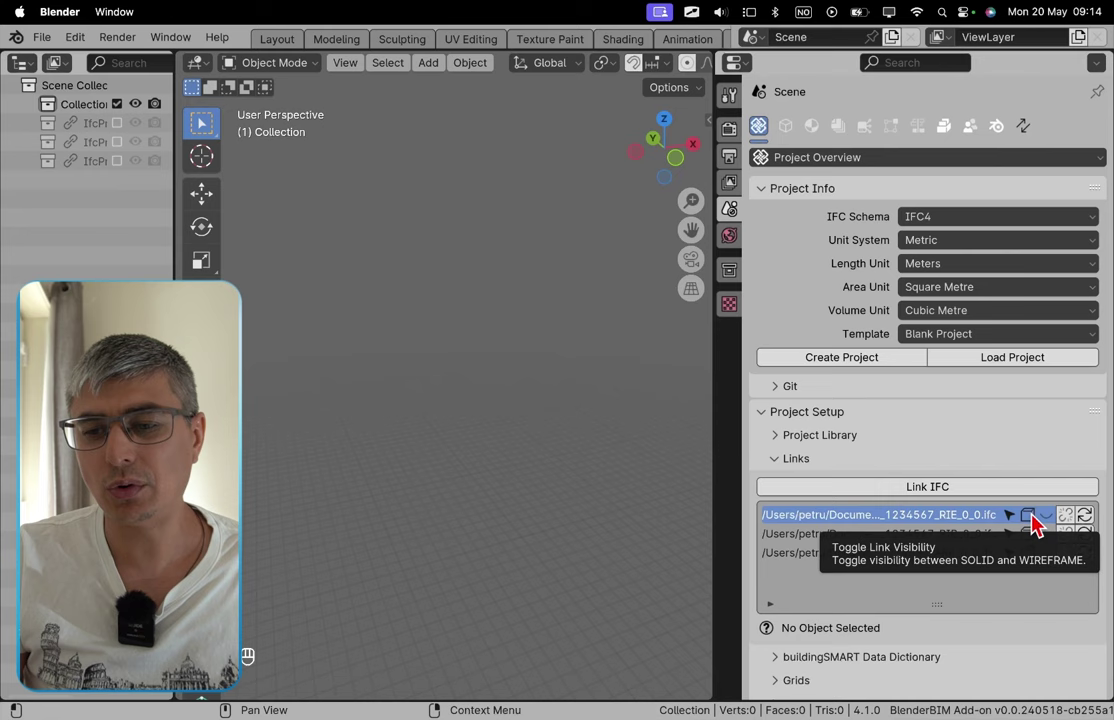
pyautogui.click(1045, 516)
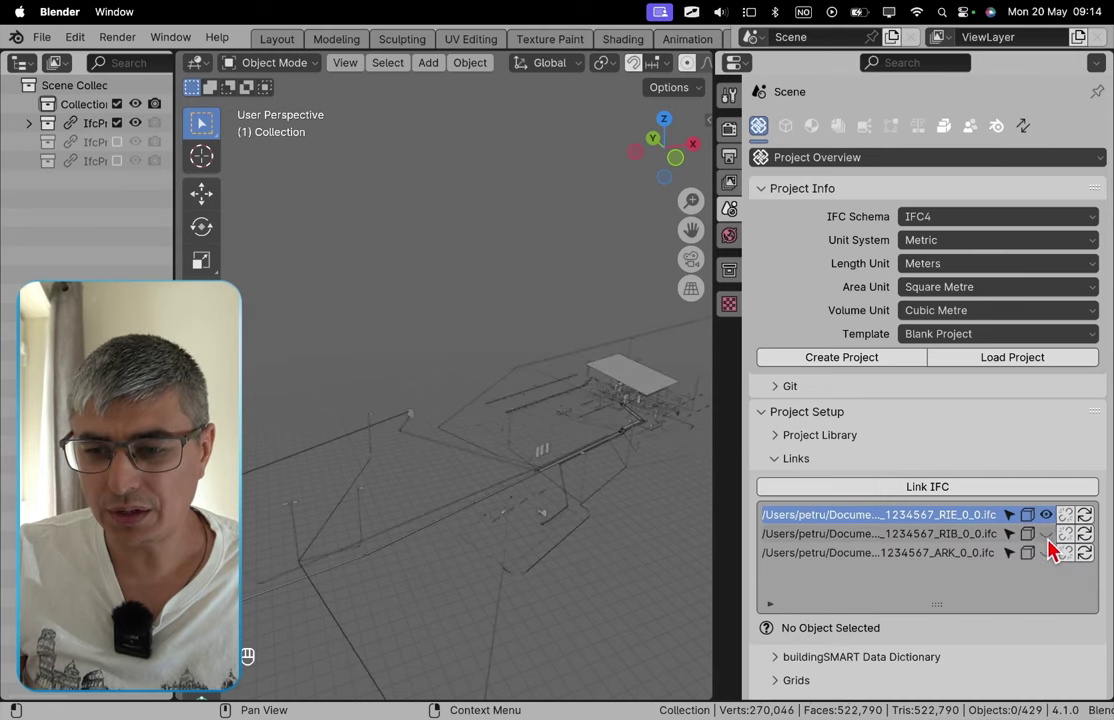
pyautogui.click(1046, 535)
pyautogui.click(1046, 553)
pyautogui.scroll(4, 642, 472)
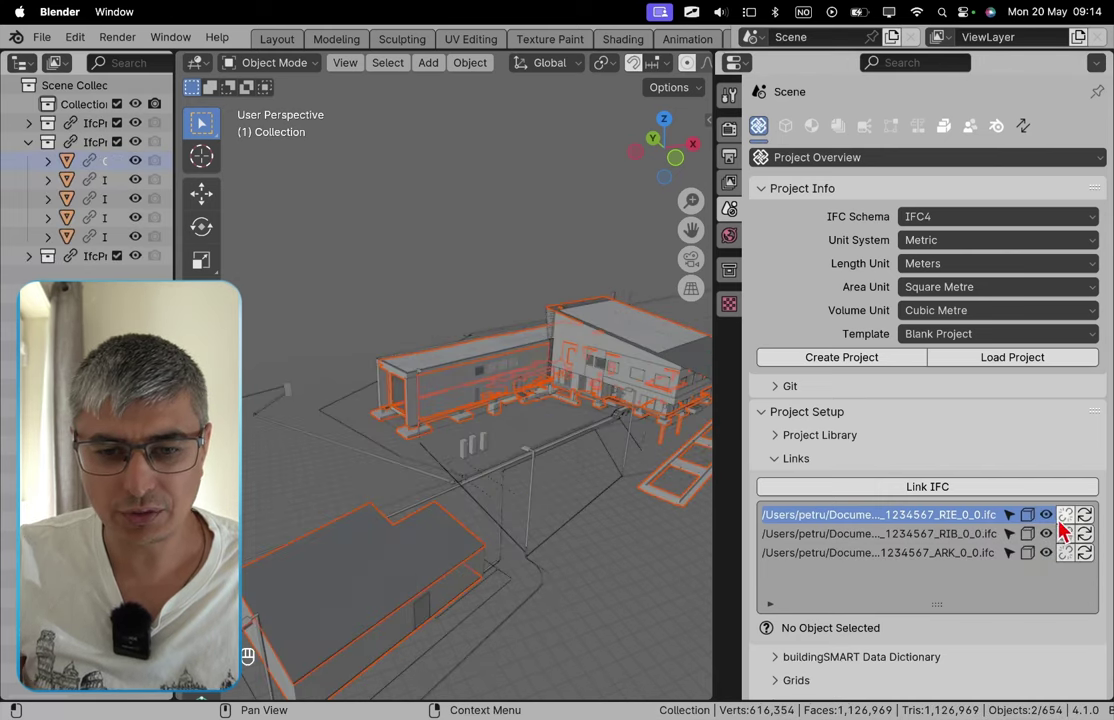
pyautogui.click(1046, 516)
pyautogui.scroll(5, 607, 490)
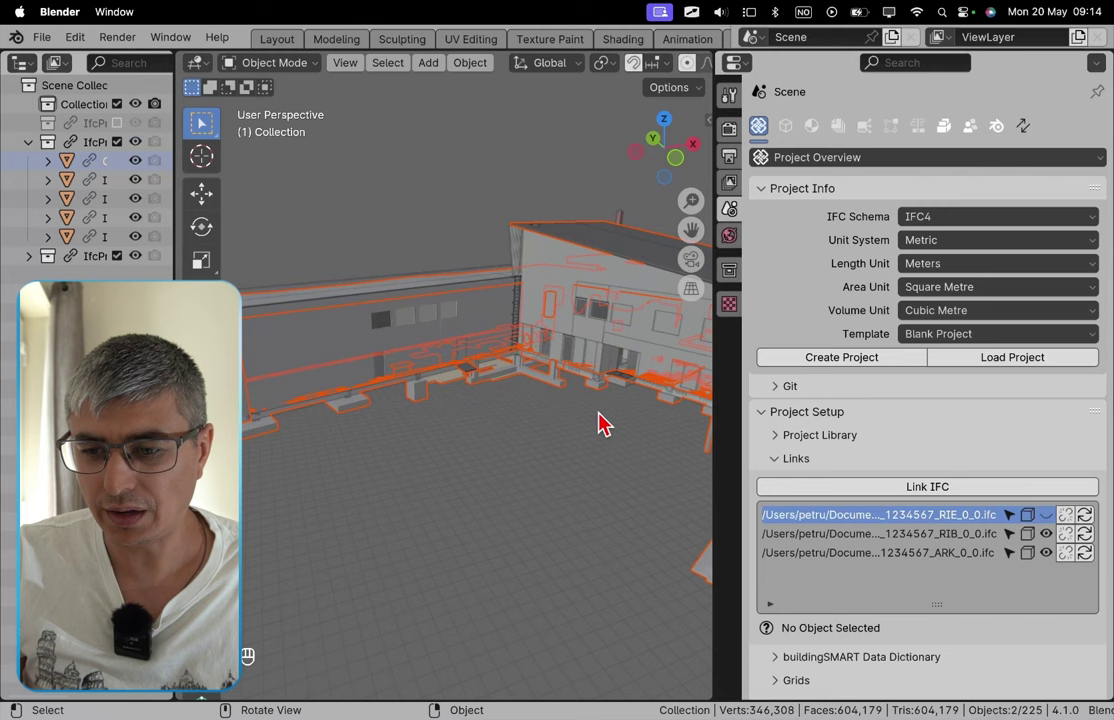
pyautogui.click(428, 298)
# Switch the ARK link to wireframe and orbit to see the structure inside
pyautogui.scroll(3, 437, 390)
pyautogui.moveTo(435, 390); pyautogui.dragTo(475, 386, button='middle')
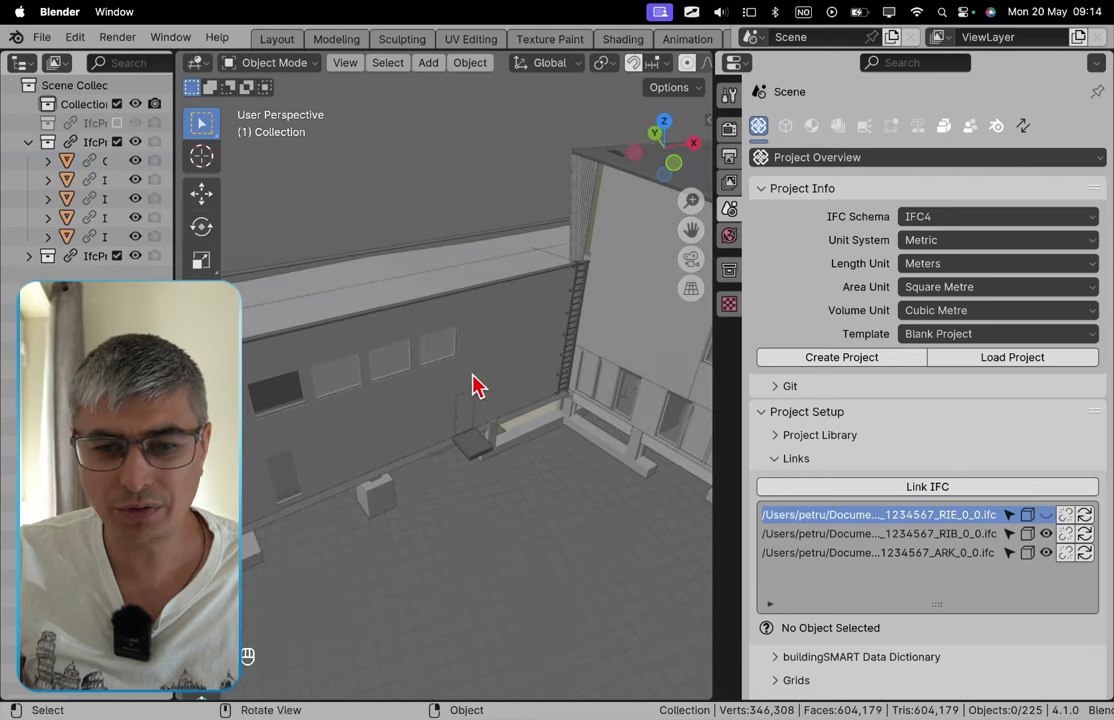
pyautogui.click(1035, 565)
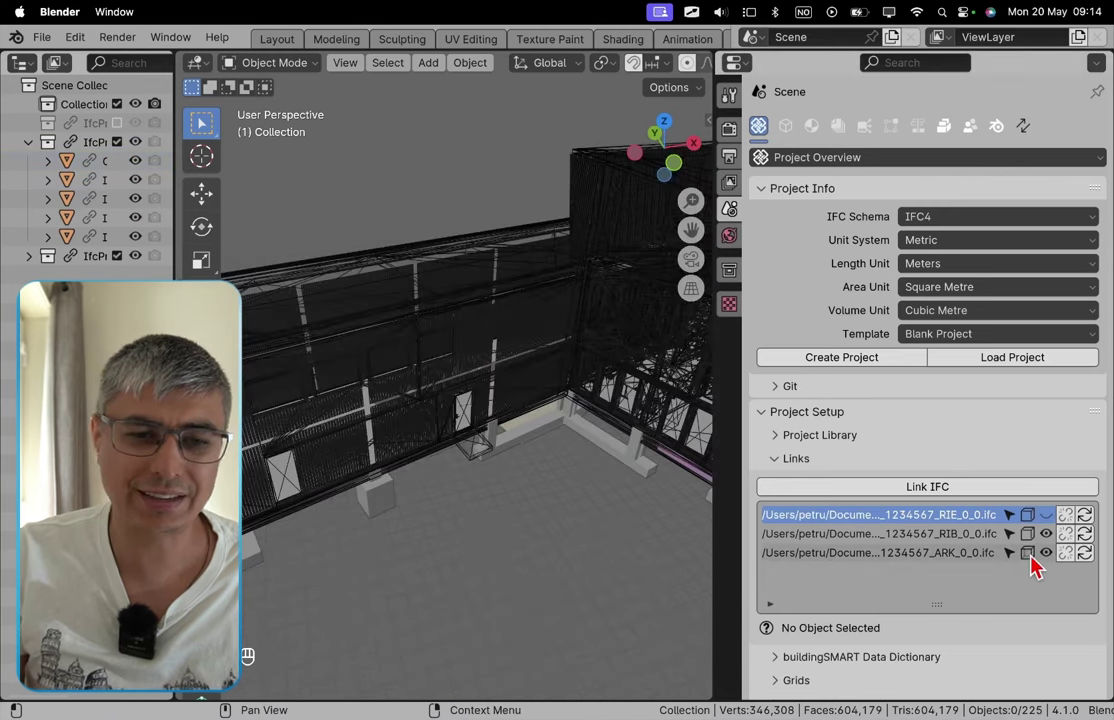
pyautogui.moveTo(390, 408); pyautogui.dragTo(609, 350, button='middle')
pyautogui.scroll(2, 592, 355)
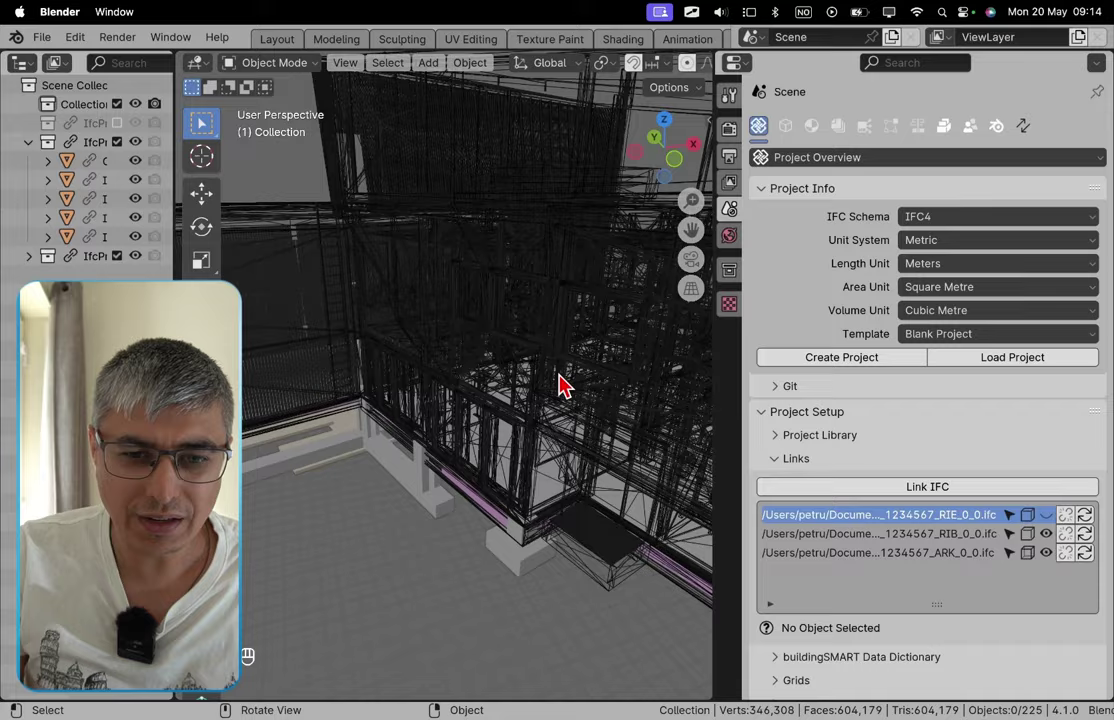
pyautogui.moveTo(557, 385); pyautogui.dragTo(535, 402, button='middle')
pyautogui.scroll(-3, 589, 410)
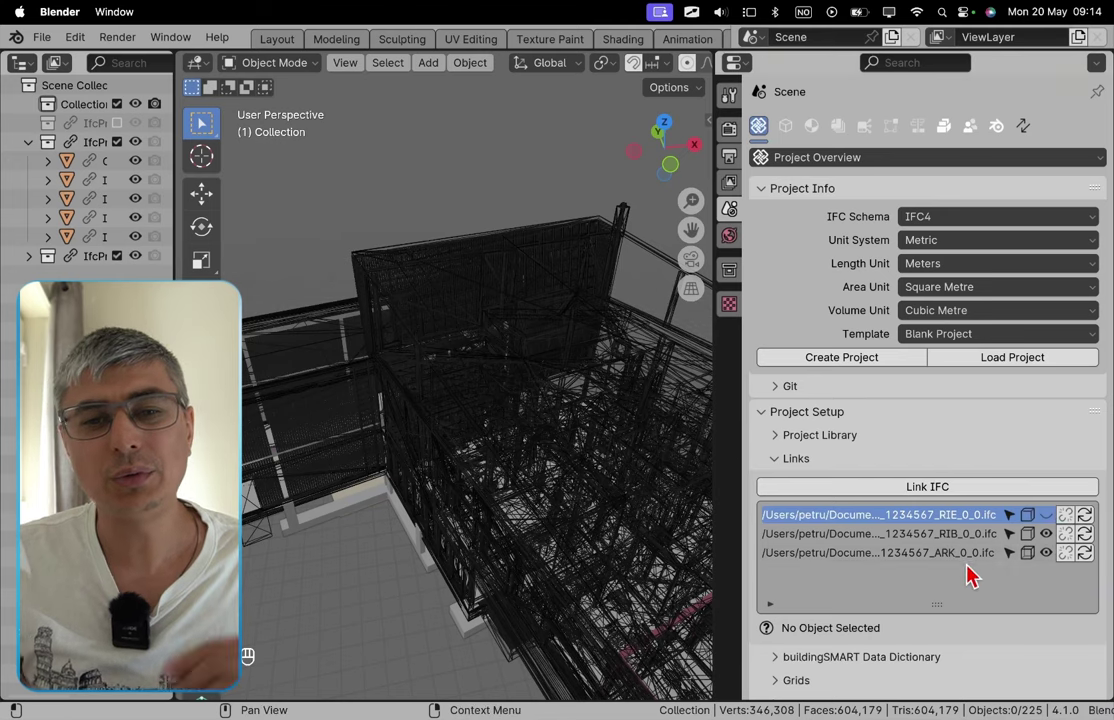
# Restore the ARK link to solid display and select then deselect building chunk Chunk.003
pyautogui.click(1027, 555)
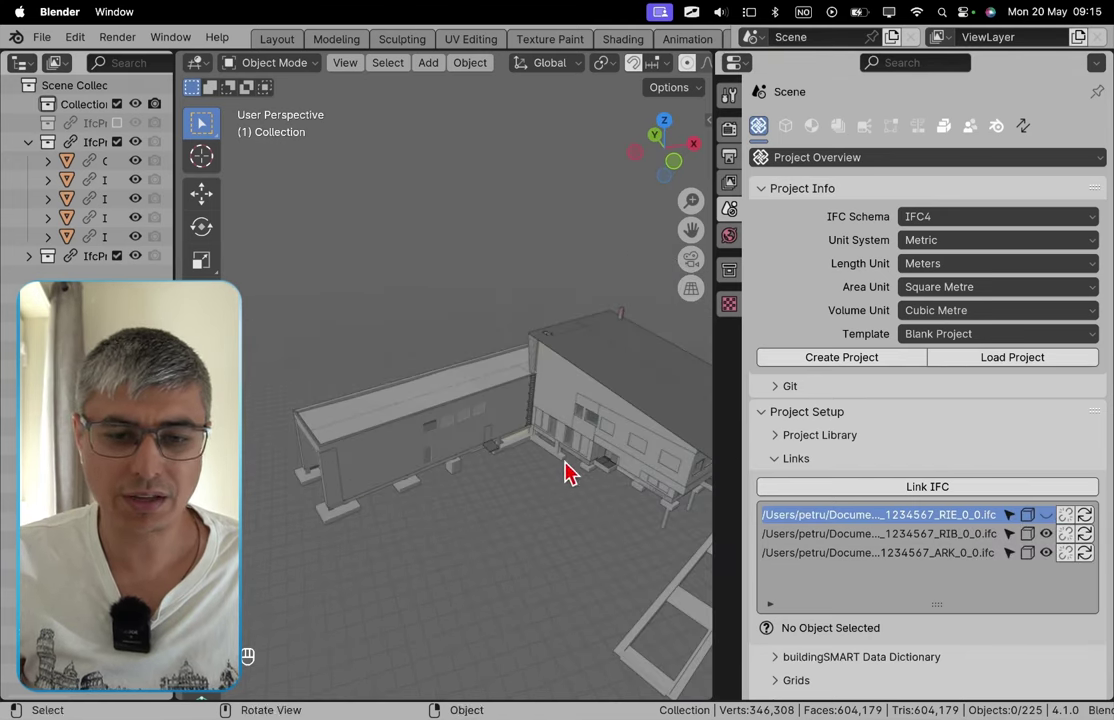
pyautogui.moveTo(565, 473); pyautogui.dragTo(570, 462, button='middle')
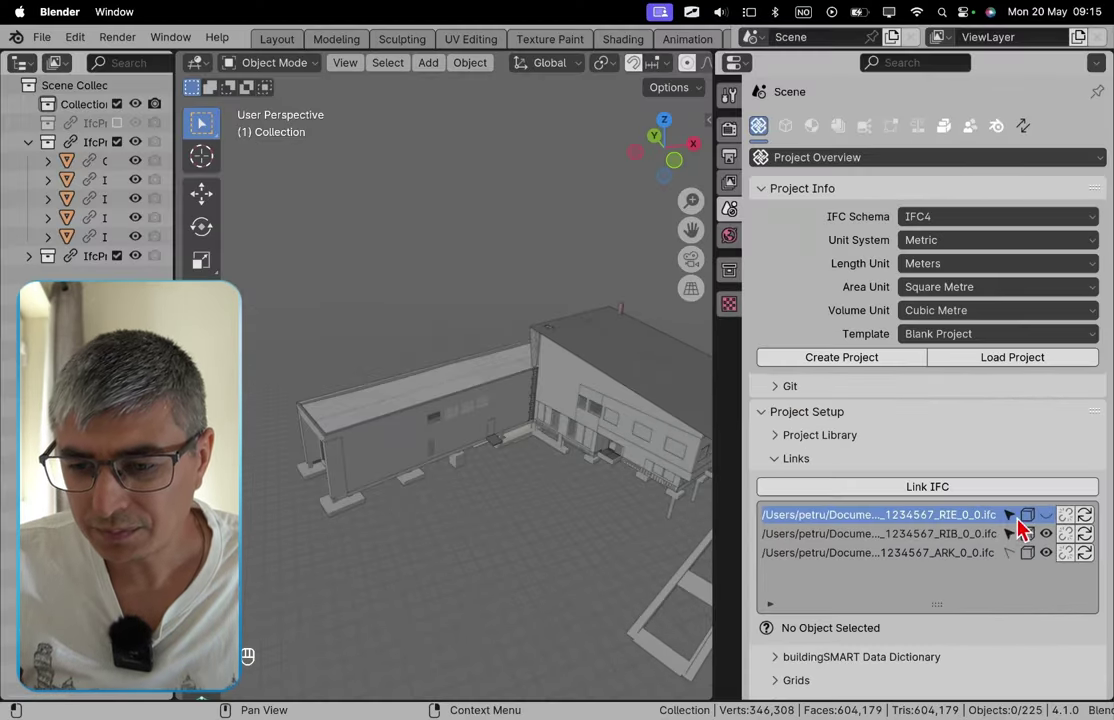
pyautogui.moveTo(420, 513); pyautogui.dragTo(472, 450, button='middle')
pyautogui.click(472, 450)
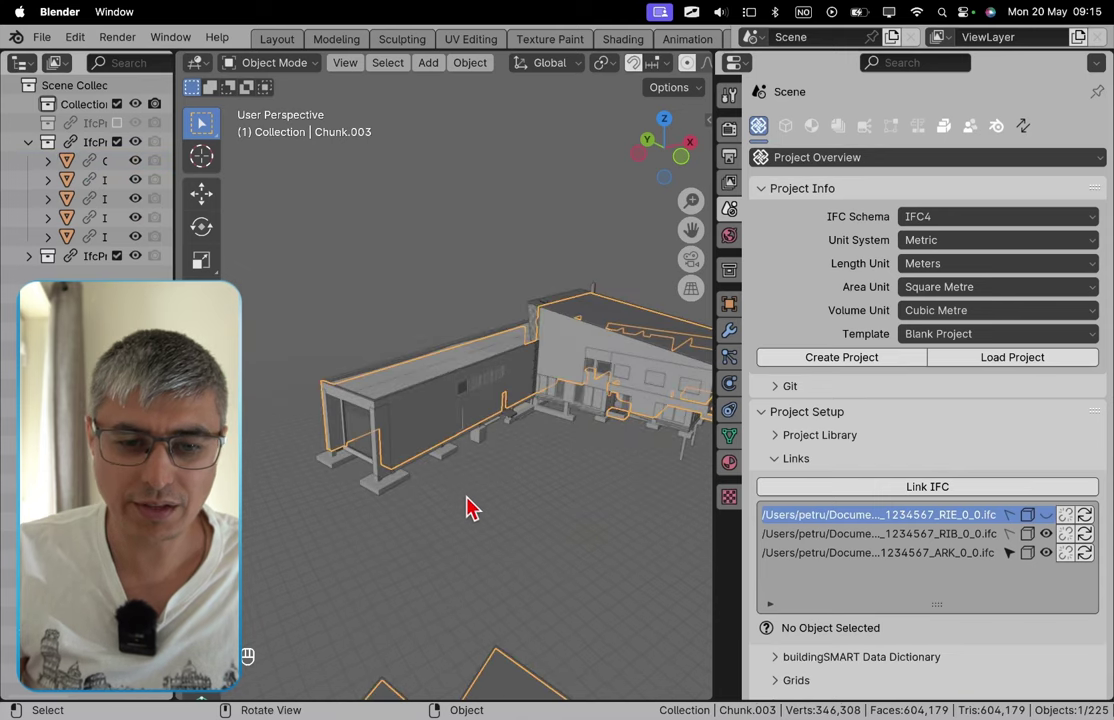
pyautogui.moveTo(468, 510); pyautogui.dragTo(447, 490, button='middle')
pyautogui.click(342, 497)
# Orbit around the building, select wall object Chunk.002, and zoom out to view it whole
pyautogui.moveTo(362, 502); pyautogui.dragTo(497, 460, button='middle')
pyautogui.scroll(5, 497, 460)
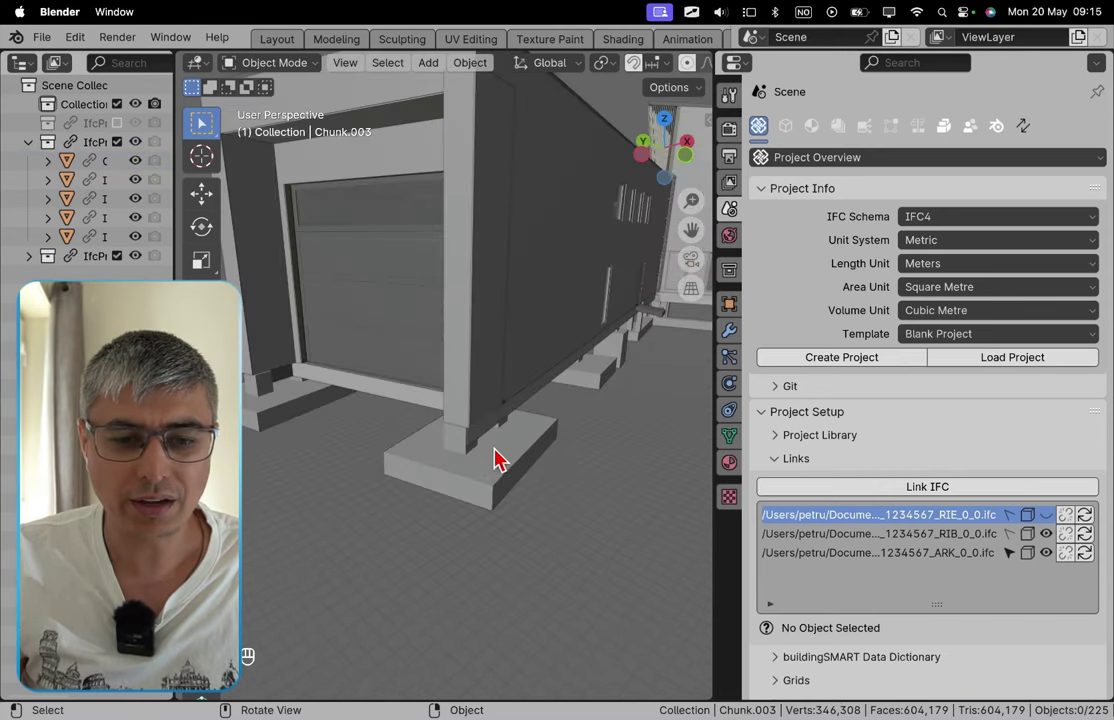
pyautogui.click(505, 390)
pyautogui.scroll(-5, 505, 400)
pyautogui.moveTo(505, 403)
pyautogui.mouseDown(button='middle')
pyautogui.moveTo(555, 426)
pyautogui.moveTo(495, 425)
pyautogui.moveTo(505, 425)
pyautogui.mouseUp(button='middle')
pyautogui.scroll(-4, 555, 426)
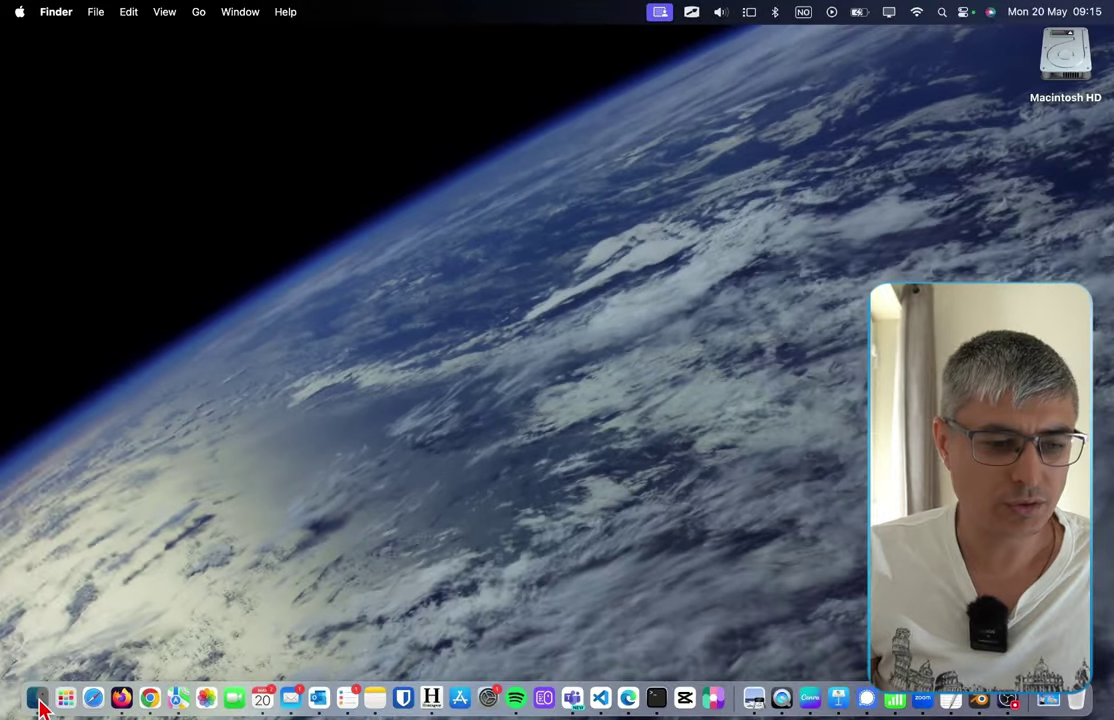
# Open the IFC models folder from the Finder dock icon and widen the Name column
pyautogui.rightClick(37, 698)
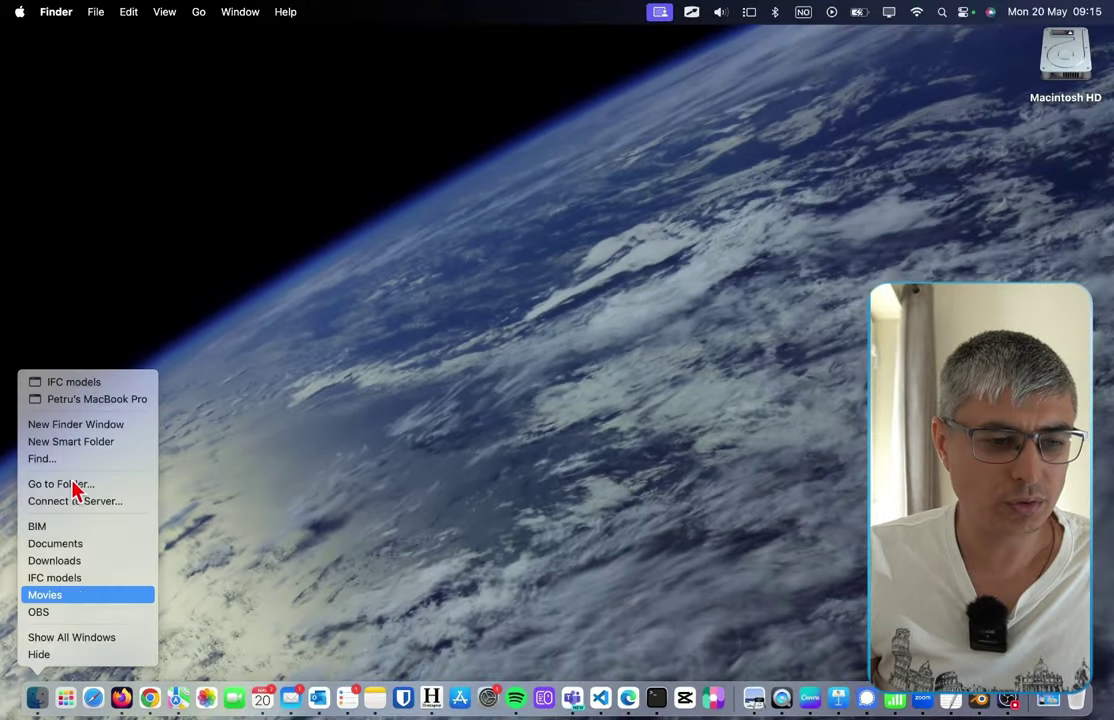
pyautogui.click(81, 386)
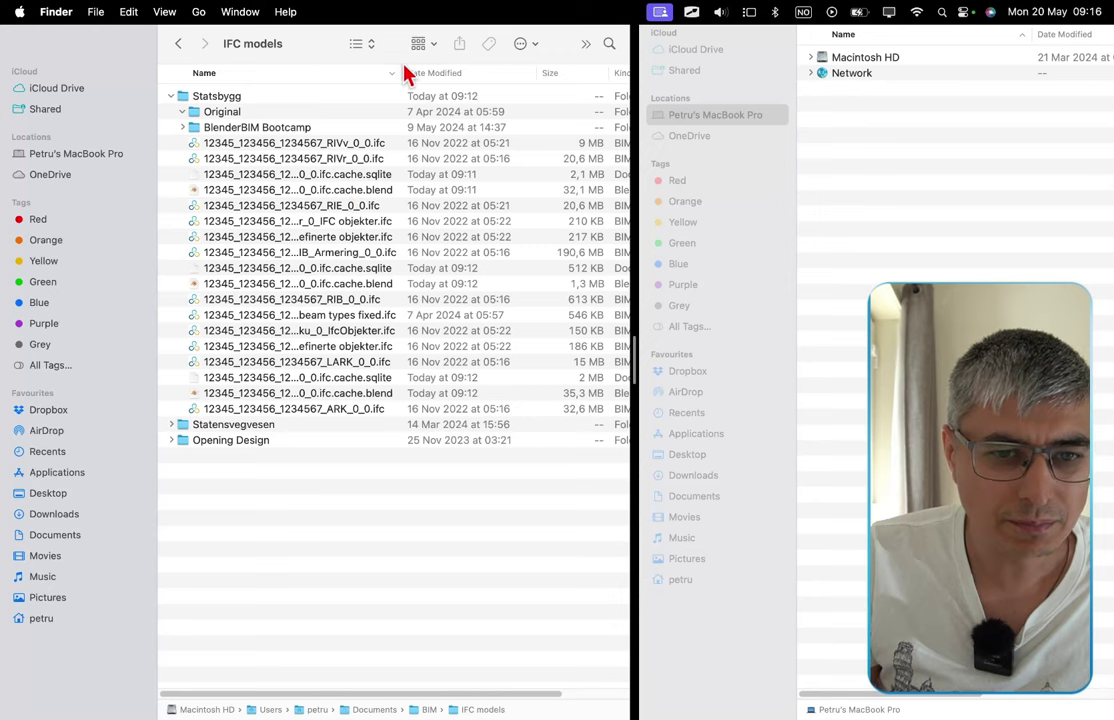
pyautogui.moveTo(401, 68); pyautogui.dragTo(519, 72)
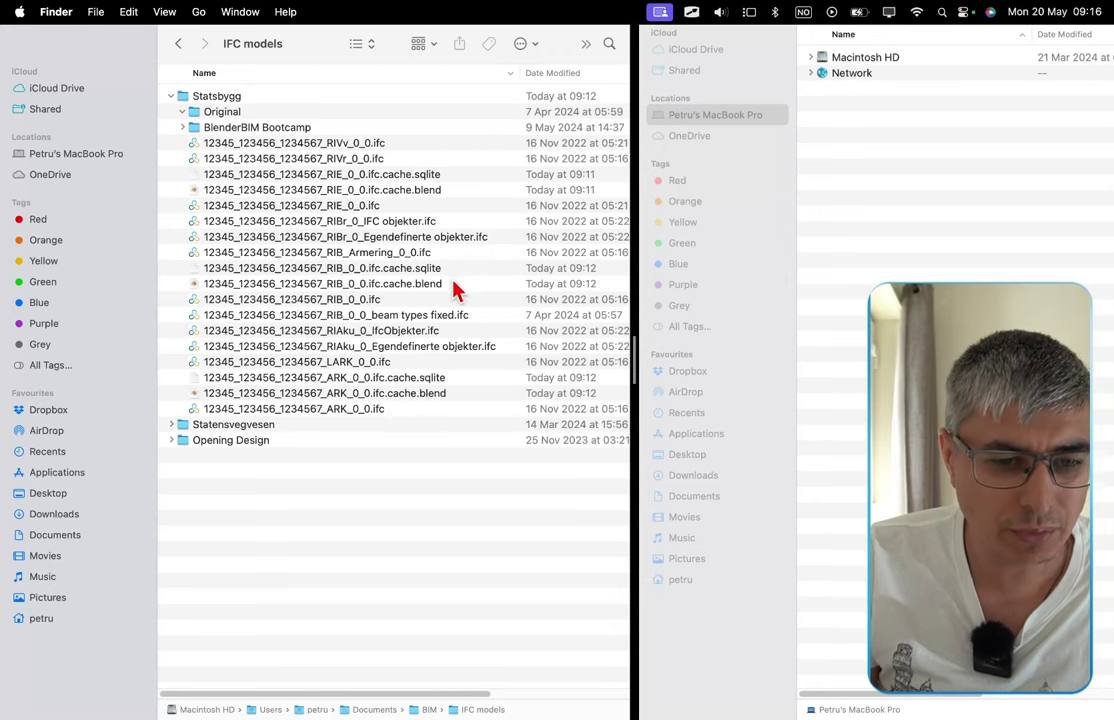
# Compare the ARK model's .ifc, .ifc.cache.sqlite and .ifc.cache.blend files
pyautogui.click(360, 364)
pyautogui.click(377, 379)
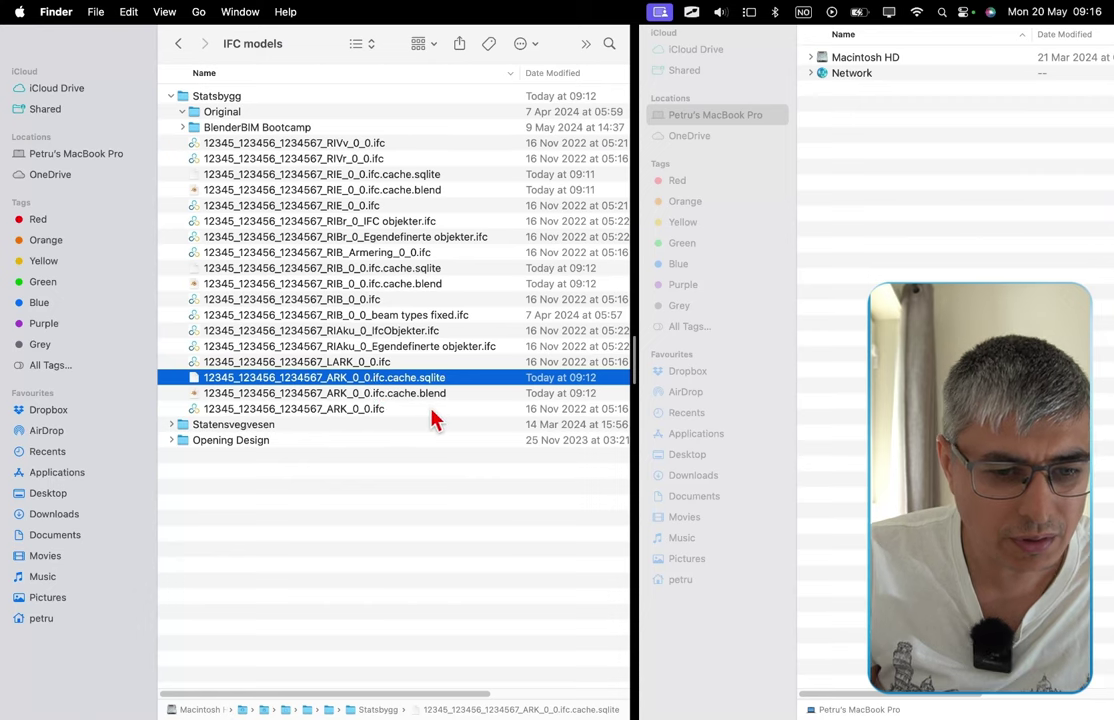
pyautogui.click(380, 410)
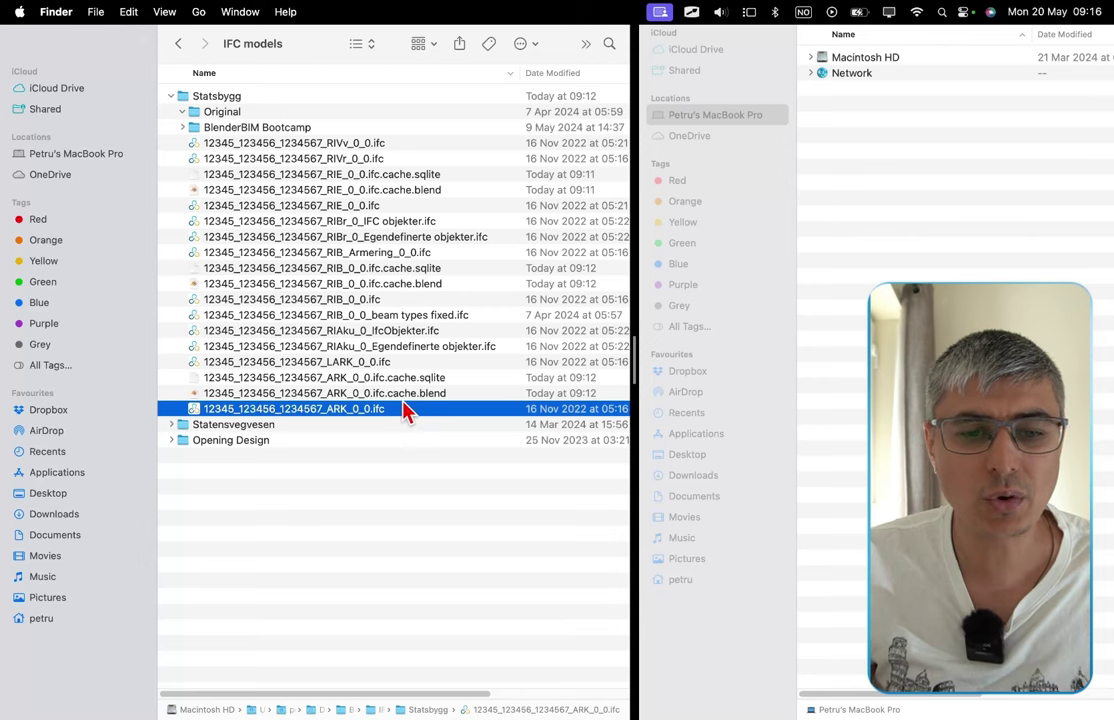
pyautogui.click(451, 394)
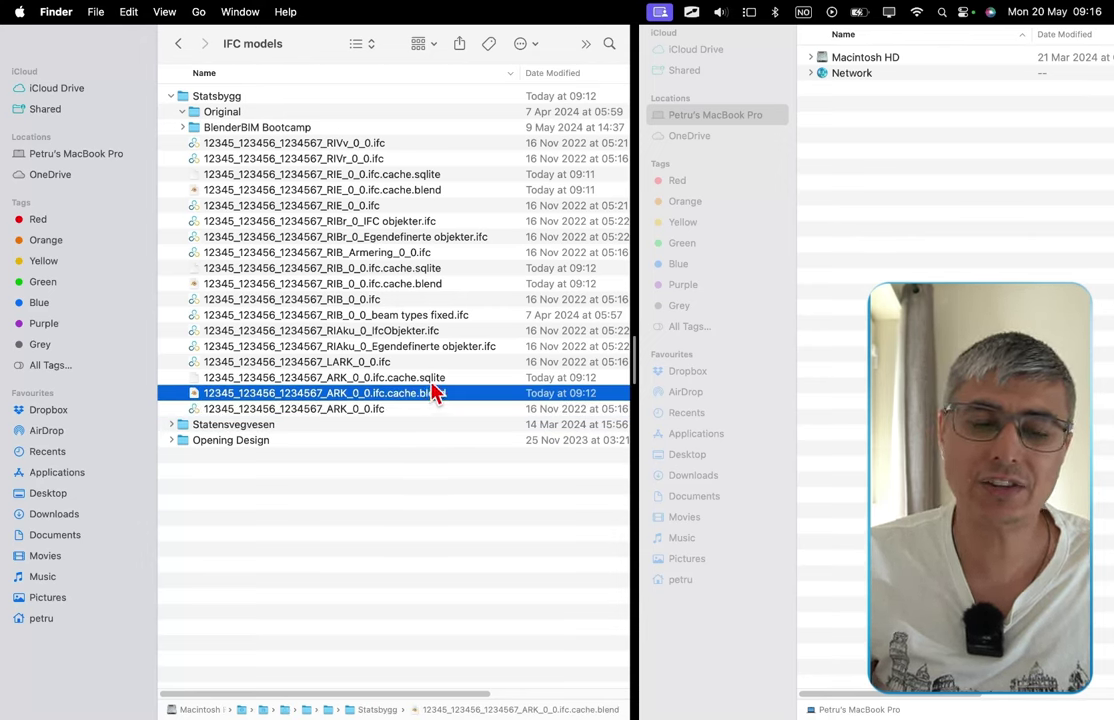
pyautogui.press('Up')
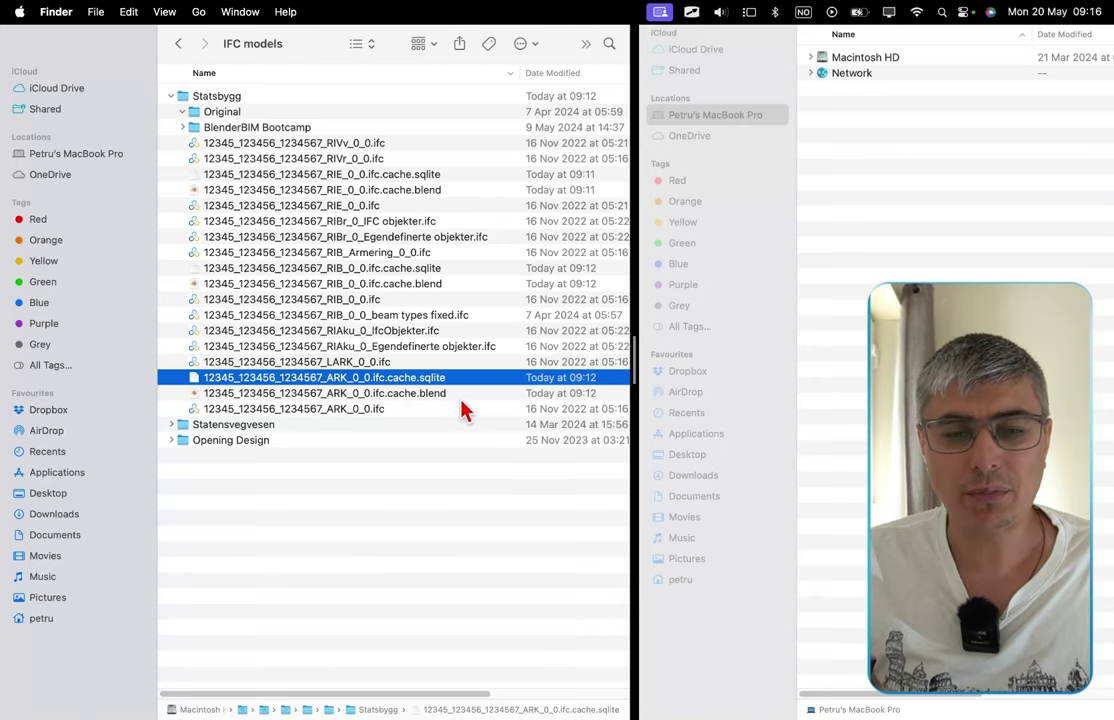
pyautogui.click(459, 396)
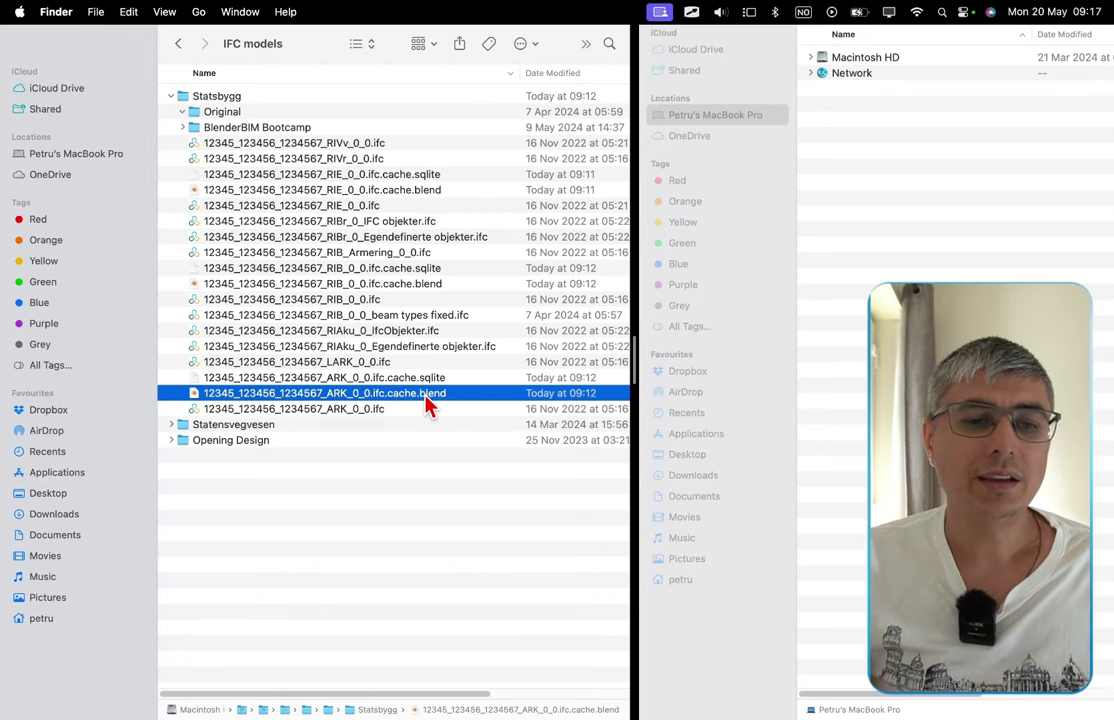
pyautogui.press('Up')
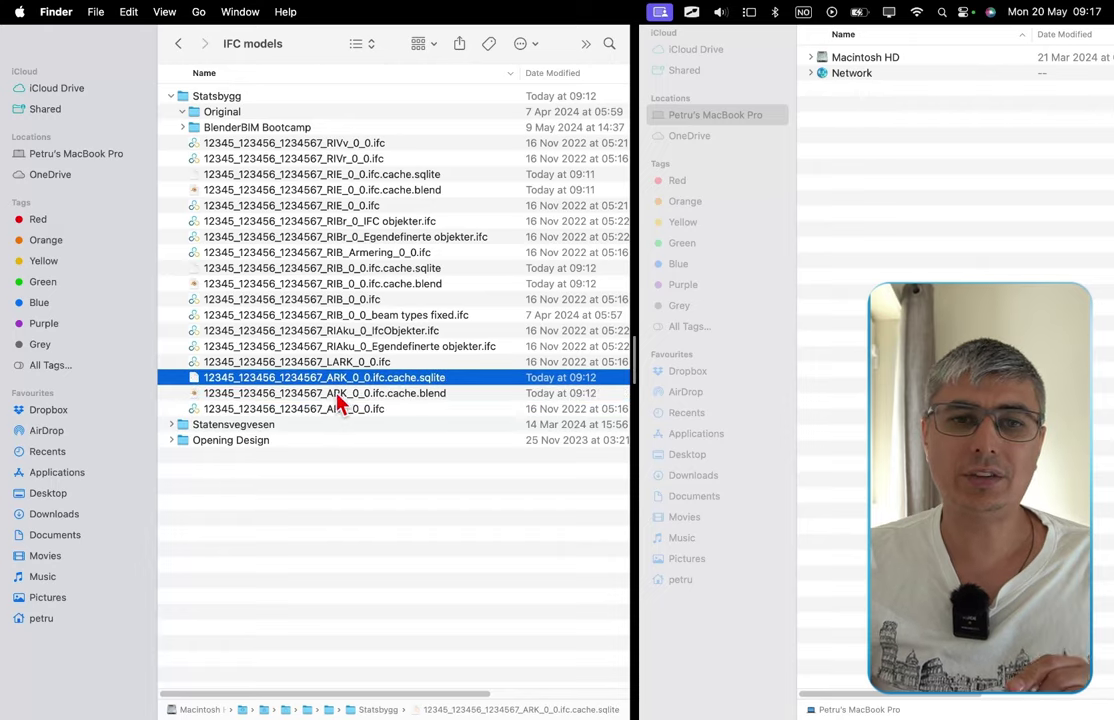
pyautogui.hotkey('ctrl', 'Up')
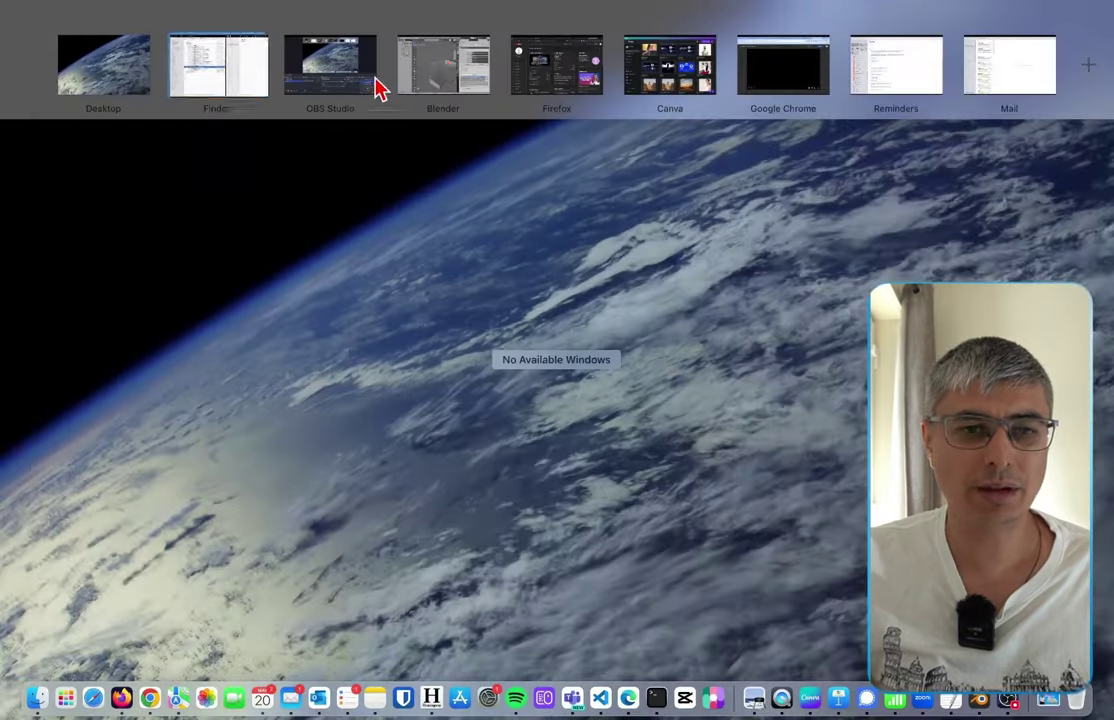
# Back in Blender, create a File > New > General scene discarding changes, and widen Properties
pyautogui.click(447, 68)
pyautogui.click(41, 42)
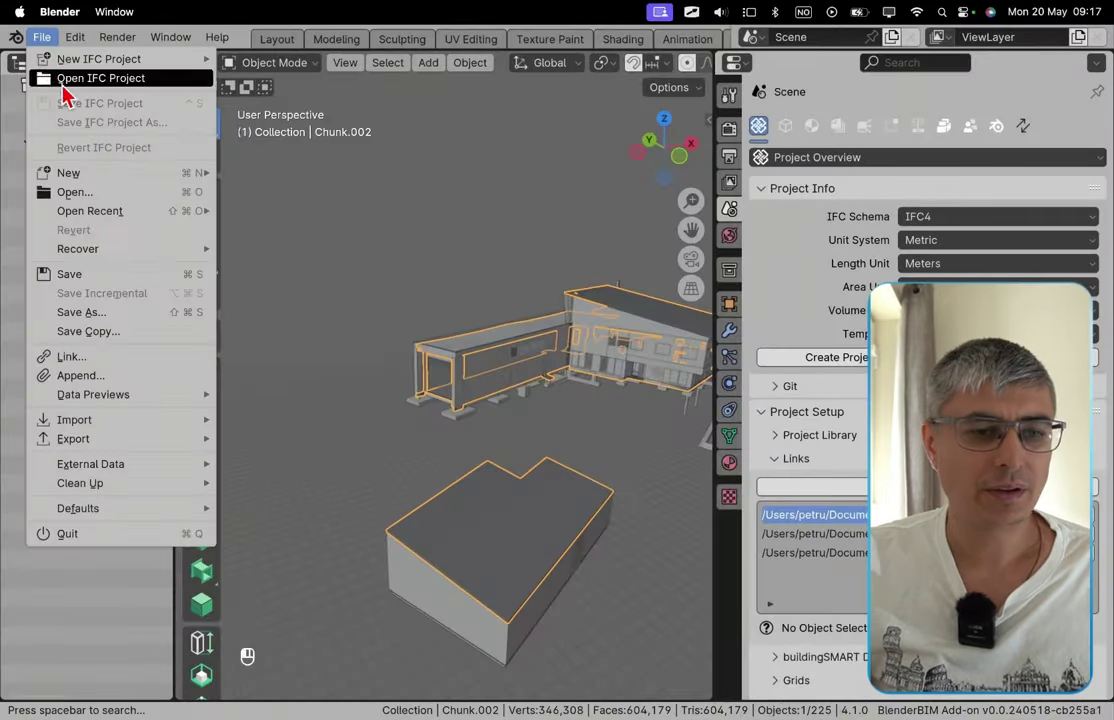
pyautogui.moveTo(124, 176)
pyautogui.click(298, 176)
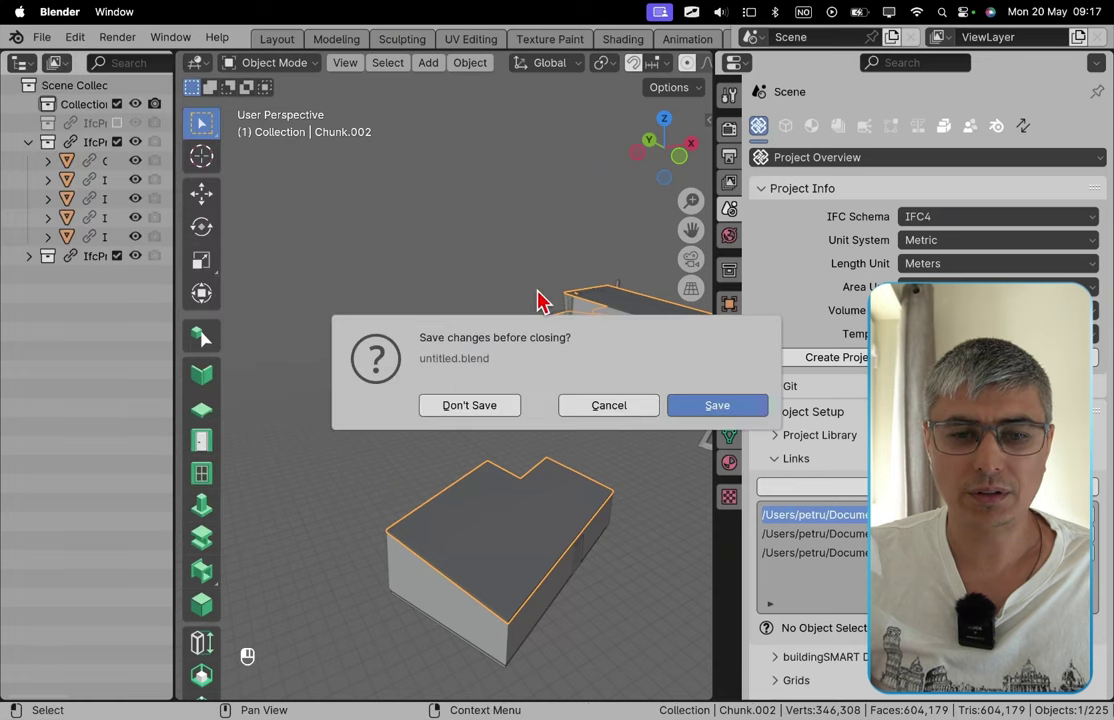
pyautogui.click(489, 409)
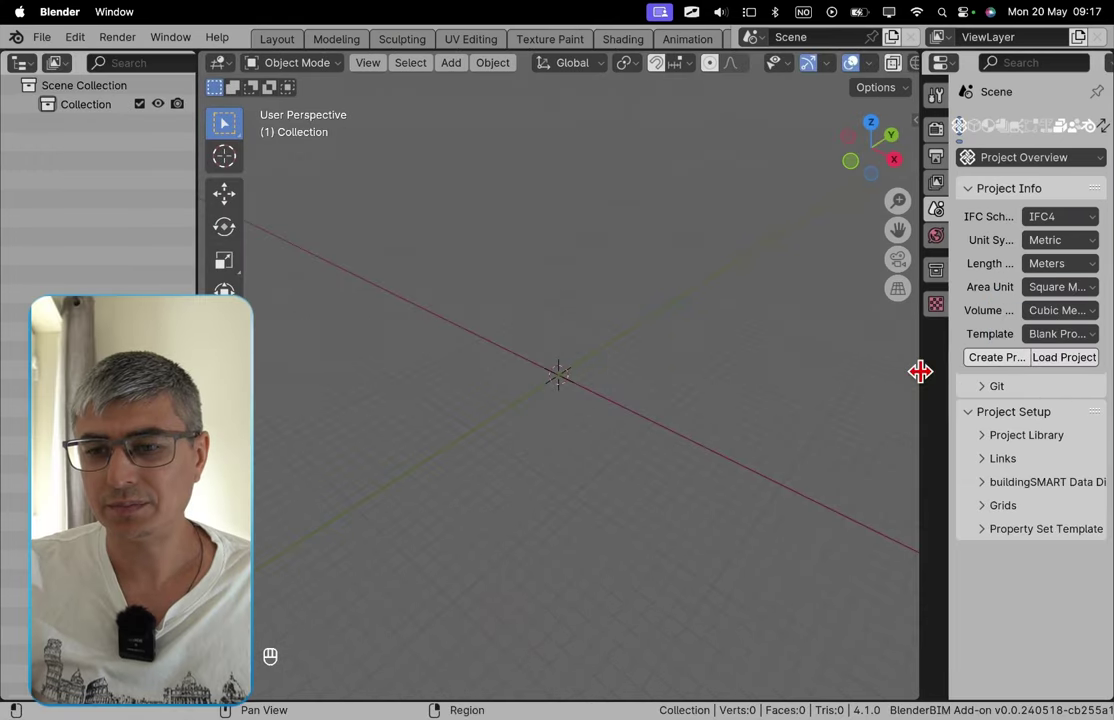
pyautogui.moveTo(920, 372); pyautogui.dragTo(833, 367)
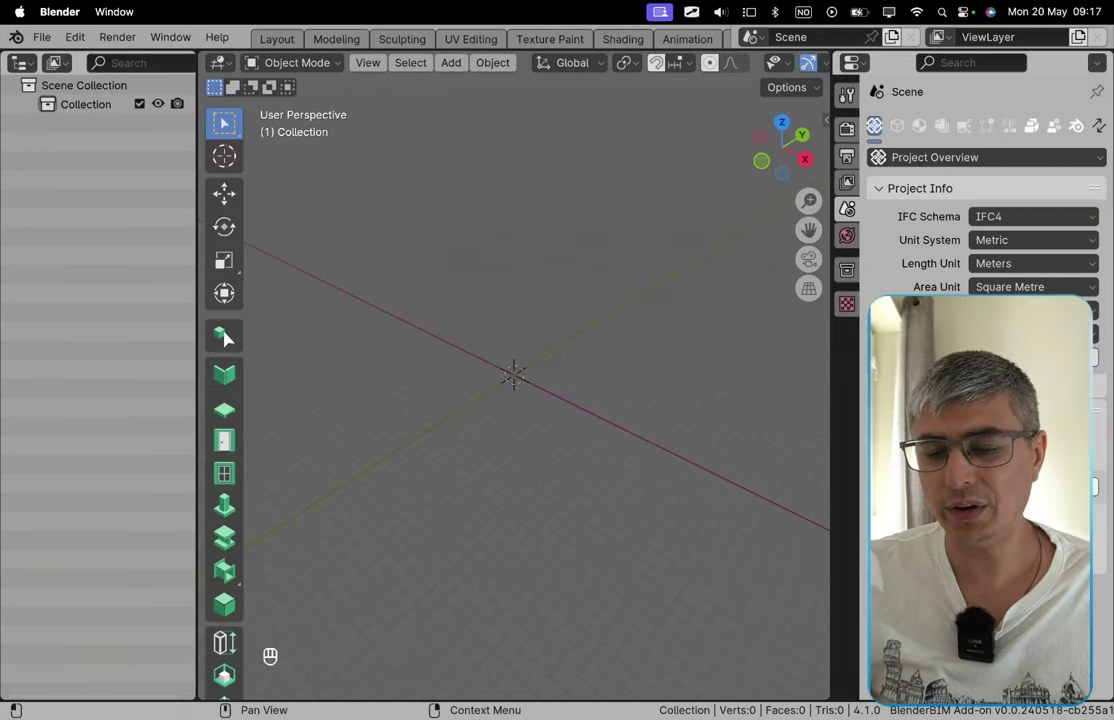
# Link the ARK, RIB and RIE .ifc files from the Statsbygg bookmark, then widen the panel
pyautogui.click(1042, 357)
pyautogui.click(140, 254)
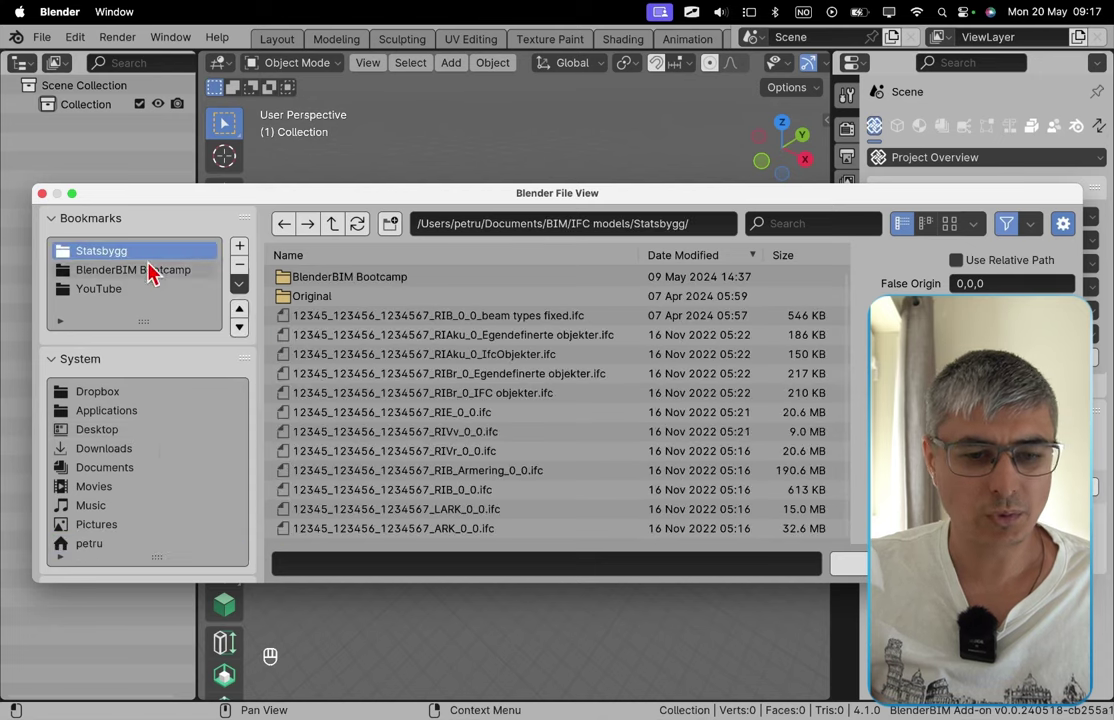
pyautogui.click(496, 535)
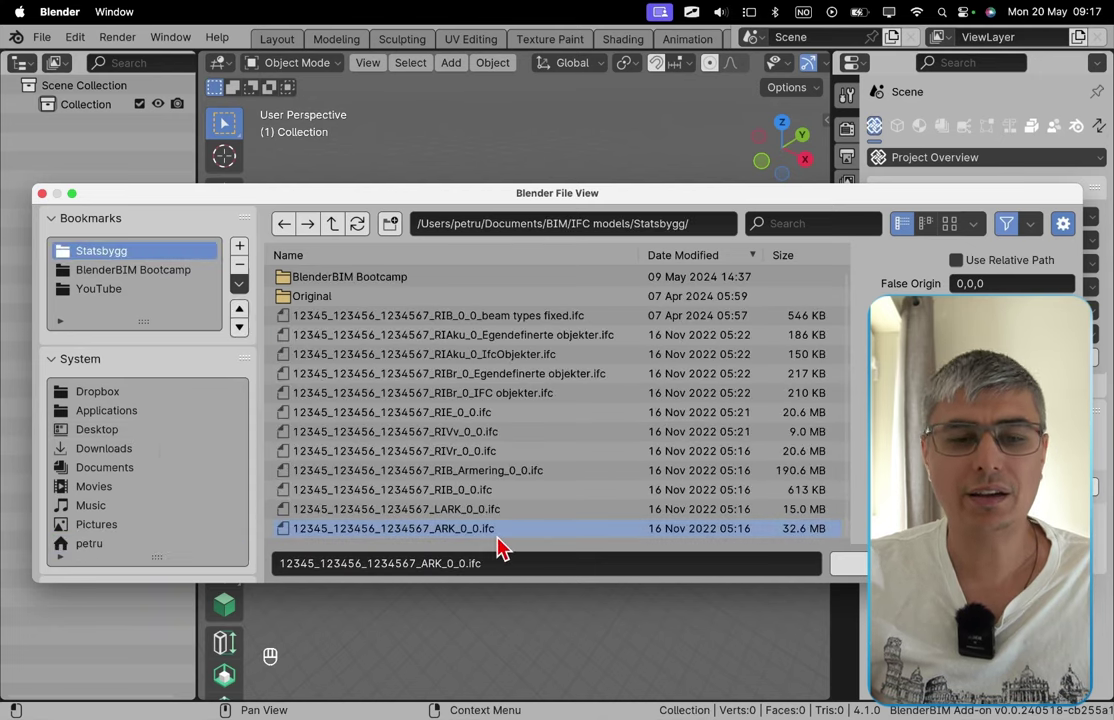
pyautogui.keyDown('ctrl'); pyautogui.click(500, 490); pyautogui.keyUp('ctrl')
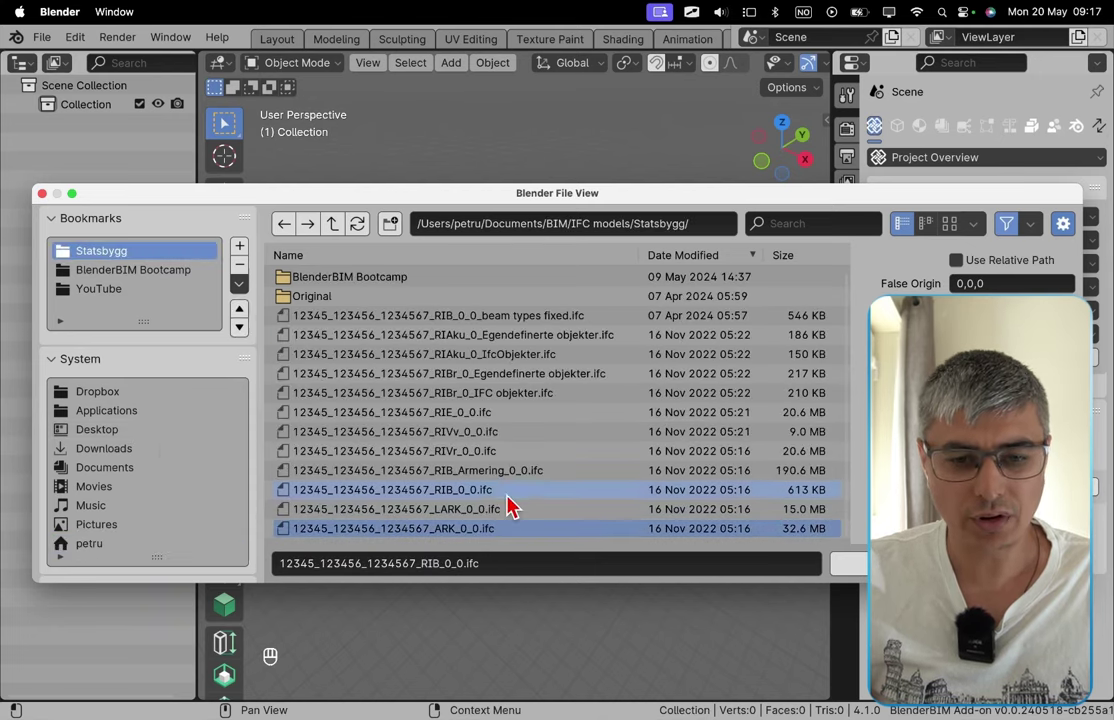
pyautogui.keyDown('ctrl'); pyautogui.click(530, 413); pyautogui.keyUp('ctrl')
pyautogui.click(1002, 563)
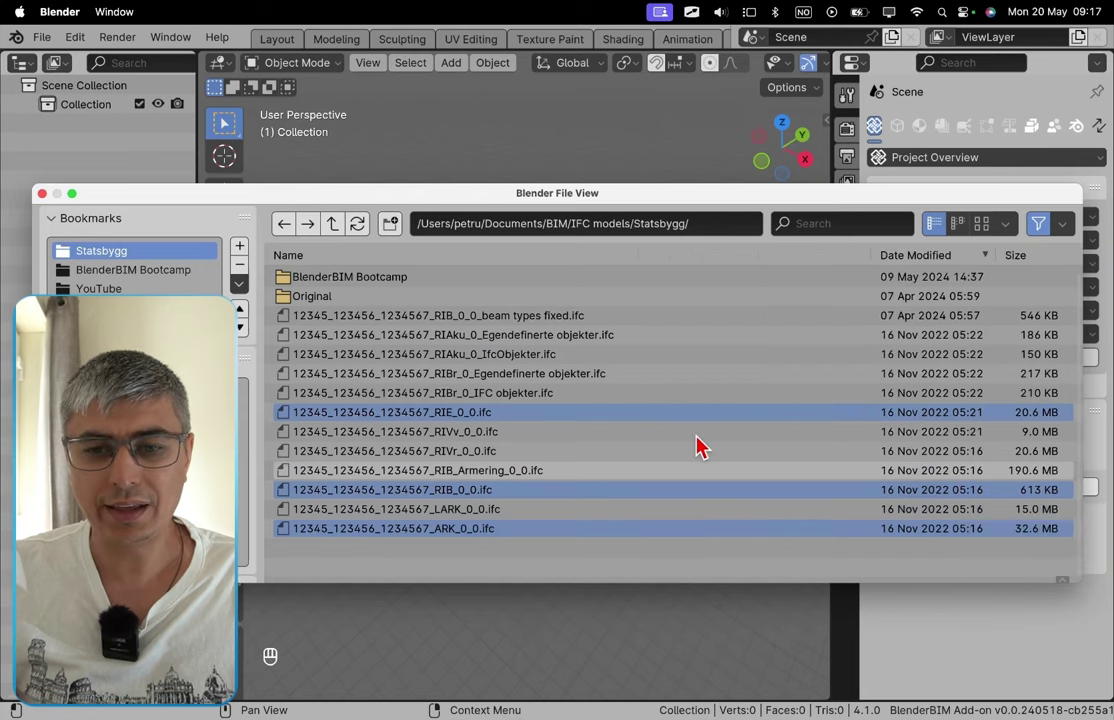
pyautogui.moveTo(840, 361); pyautogui.dragTo(704, 363)
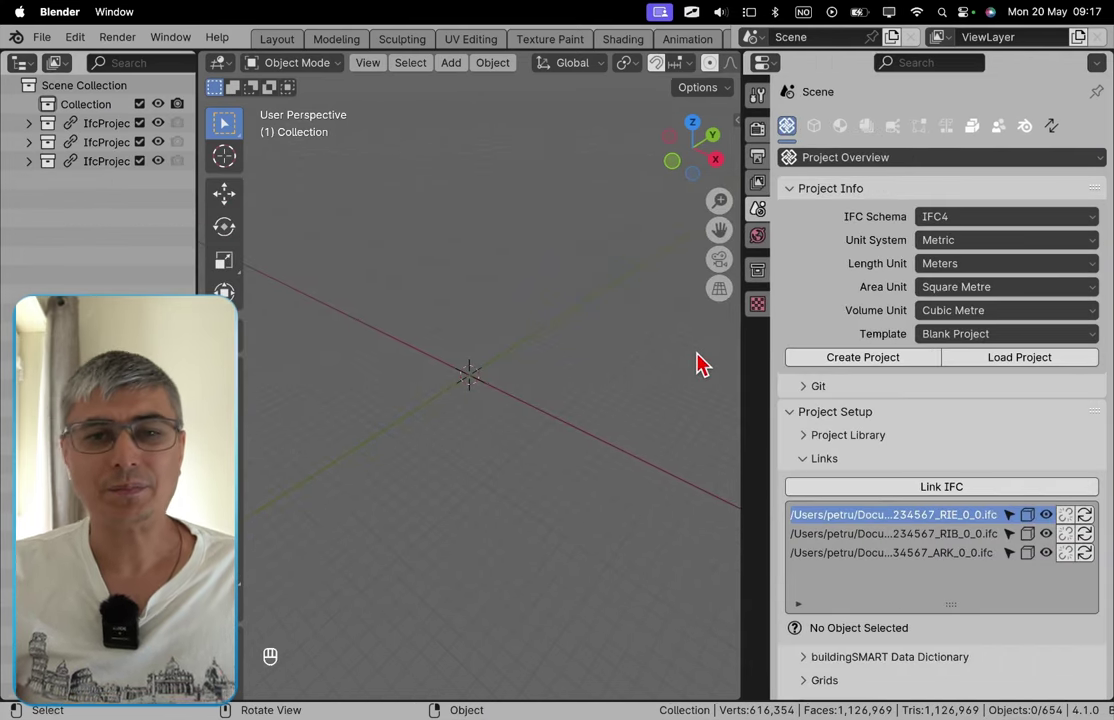
# Expand the third IfcProject, frame IfcCovering ADA.010 with View > Frame Selected, and orbit
pyautogui.click(28, 161)
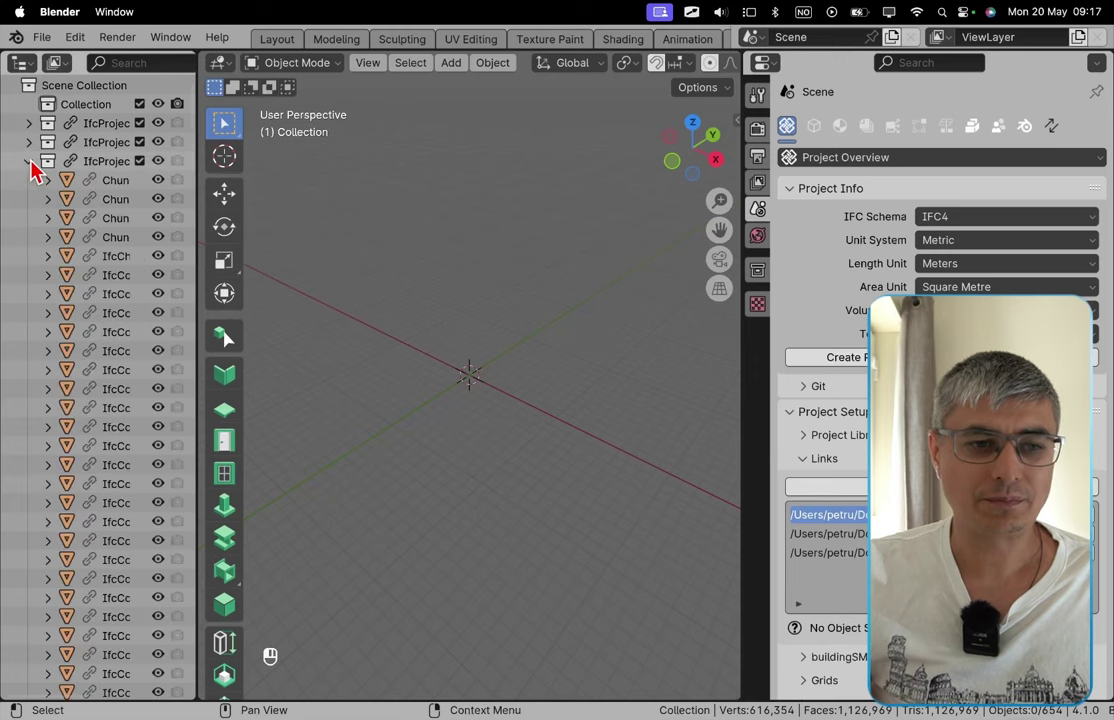
pyautogui.click(92, 452)
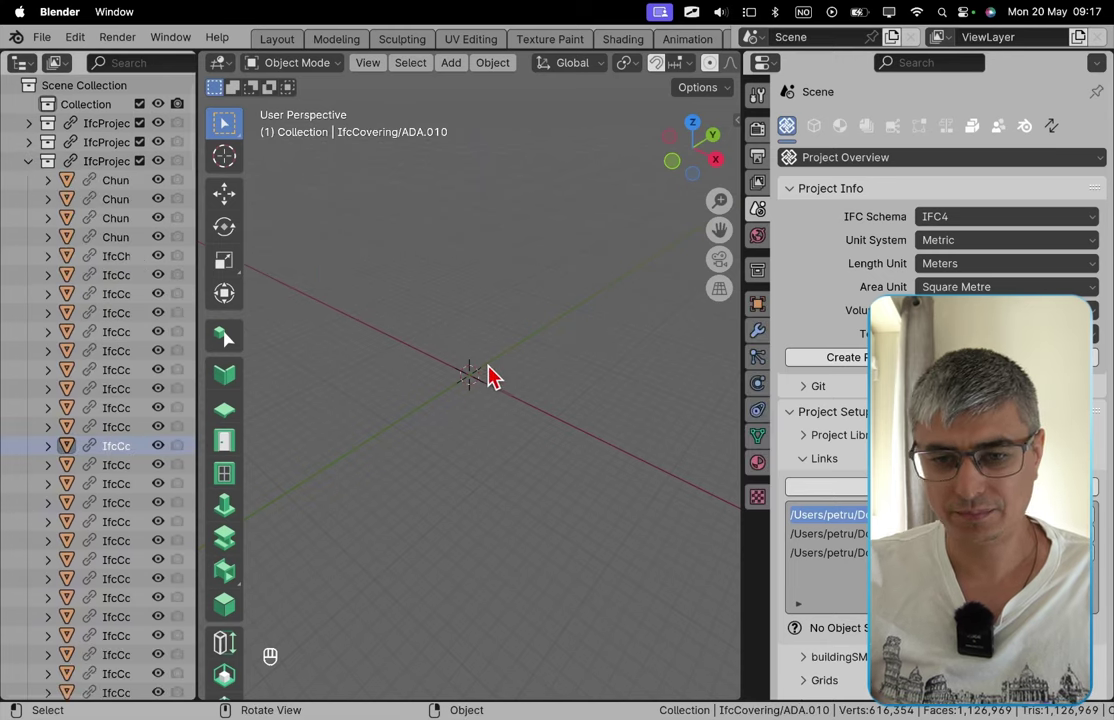
pyautogui.click(369, 63)
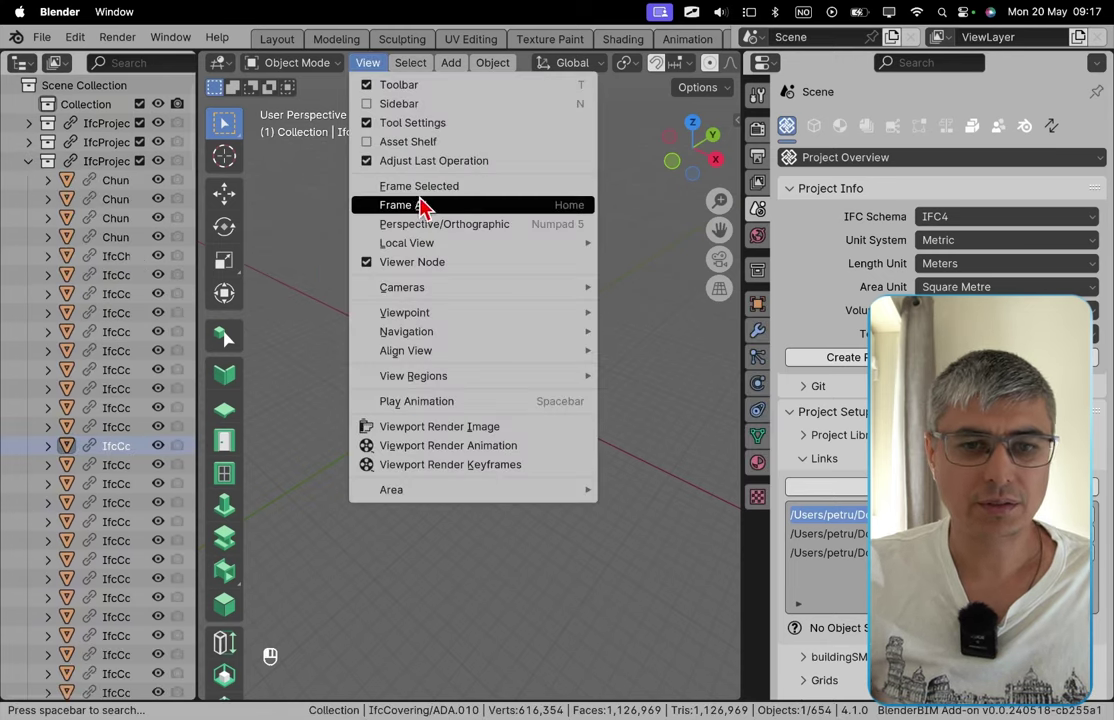
pyautogui.click(420, 186)
pyautogui.scroll(-5, 512, 343)
pyautogui.moveTo(517, 338)
pyautogui.mouseDown(button='middle')
pyautogui.moveTo(515, 400)
pyautogui.moveTo(709, 386)
pyautogui.moveTo(518, 338)
pyautogui.moveTo(527, 373)
pyautogui.moveTo(547, 366)
pyautogui.moveTo(433, 318)
pyautogui.moveTo(505, 340)
pyautogui.moveTo(500, 331)
pyautogui.mouseUp(button='middle')
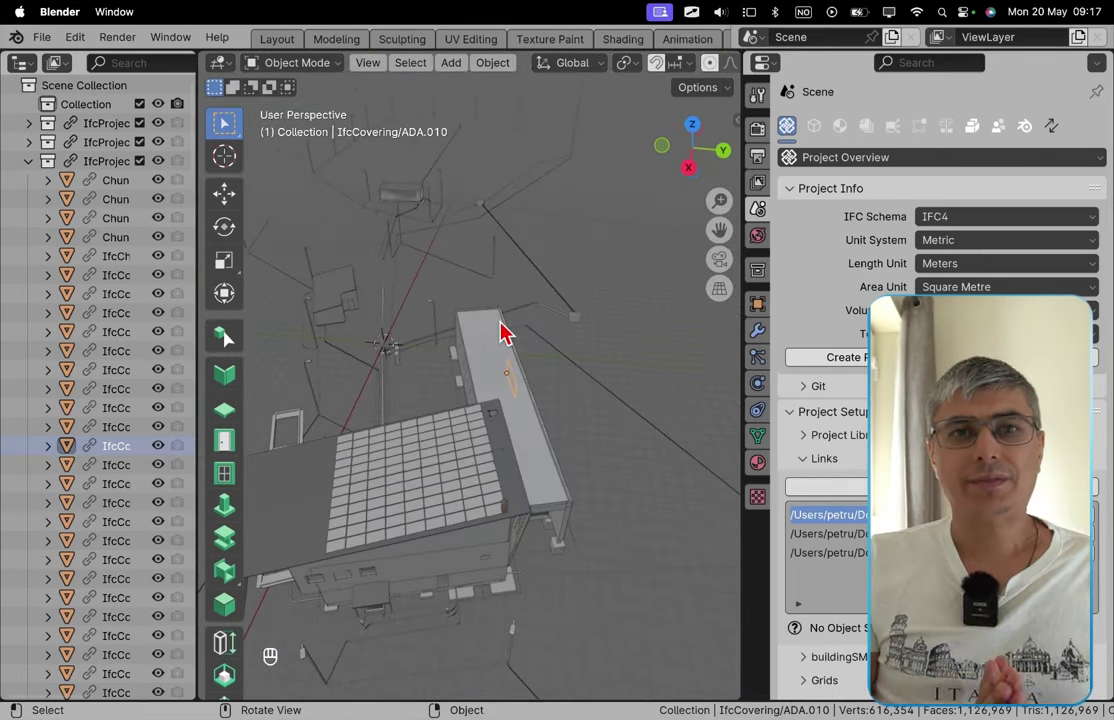